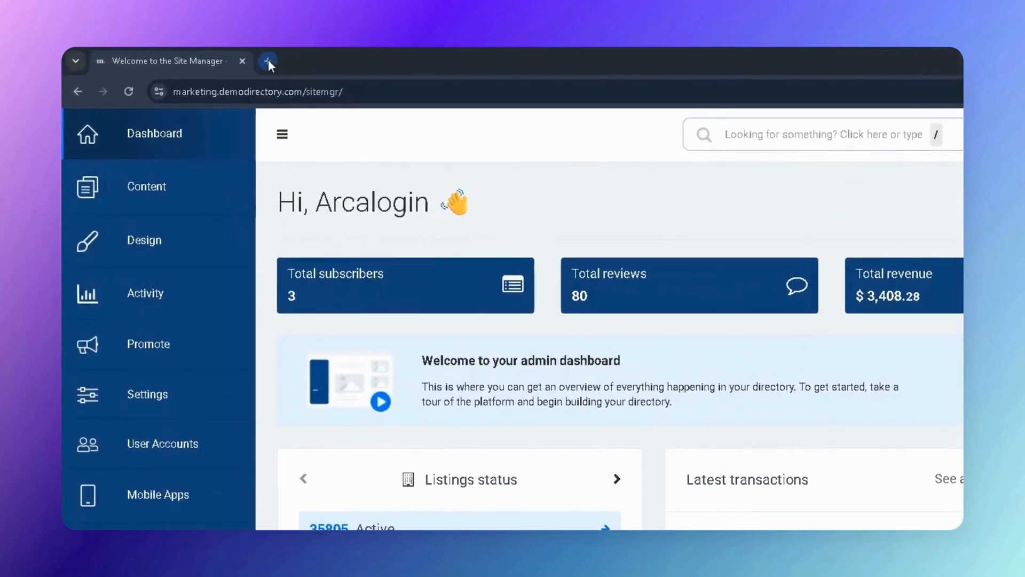
Load console.cloud.google.com/apis/ in a new browser tab.
{"action": "left_click", "coordinate": [268, 60]}
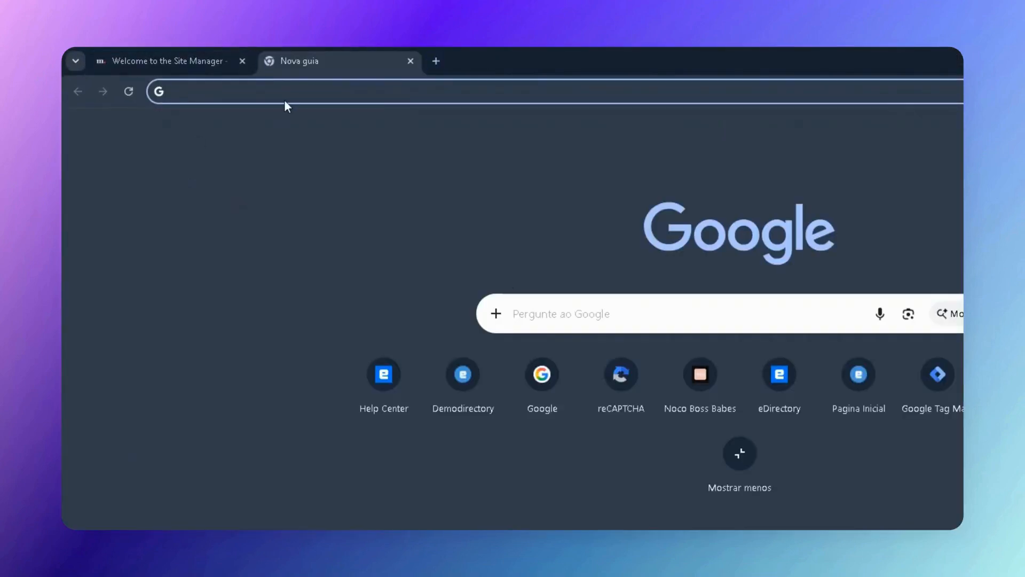
{"action": "type", "text": "console.cloud.google.com/apis/"}
{"action": "key", "text": "Return"}
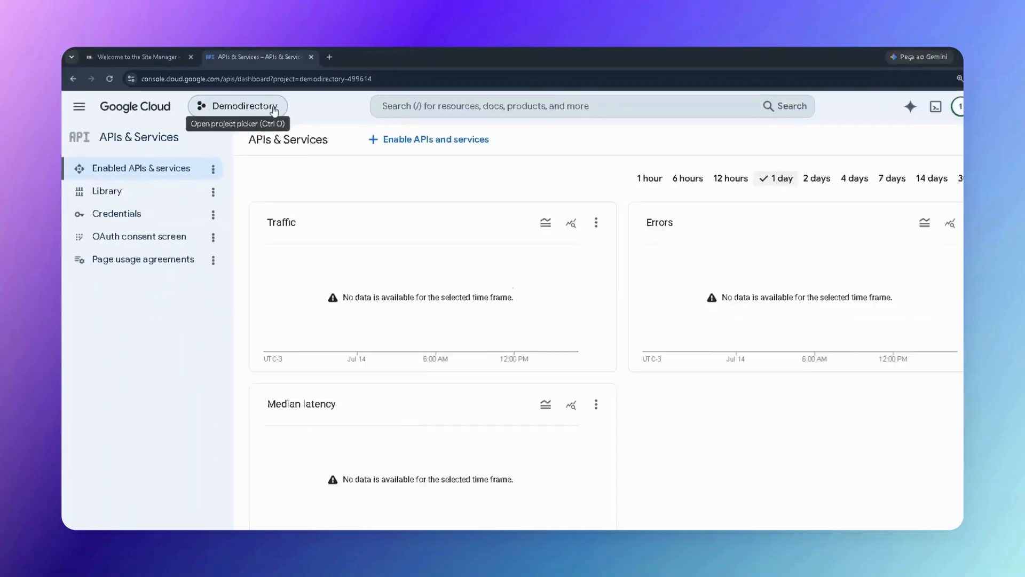
Create a new project named eDirectory and switch to it.
{"action": "left_click", "coordinate": [265, 104]}
{"action": "left_click", "coordinate": [306, 97]}
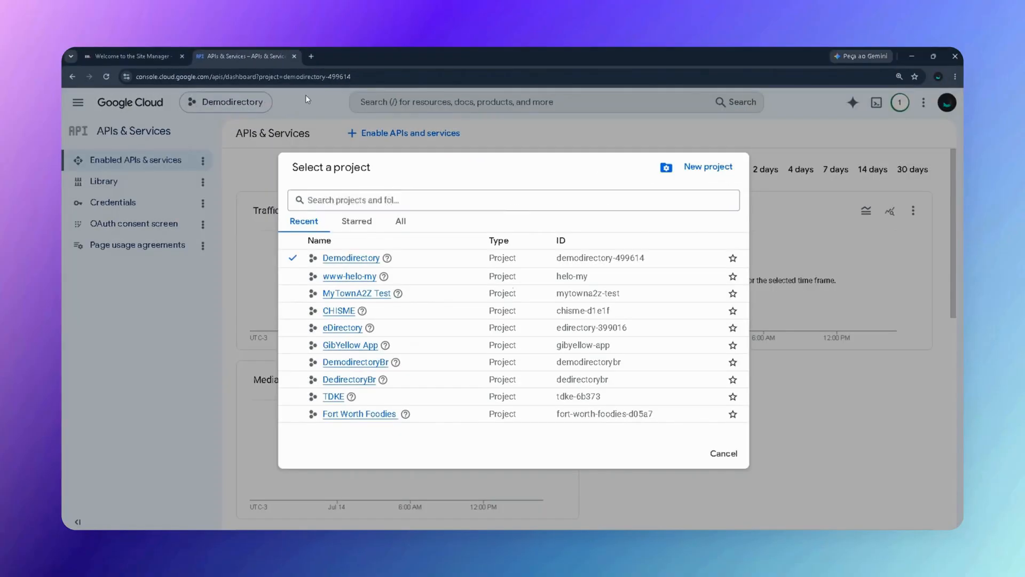
{"action": "left_click", "coordinate": [241, 105]}
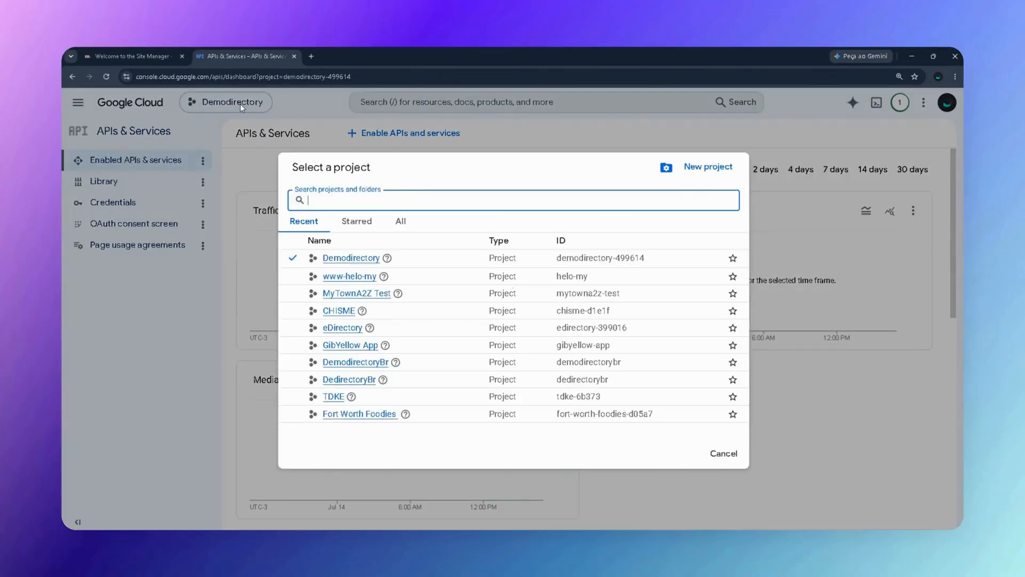
{"action": "left_click", "coordinate": [706, 167]}
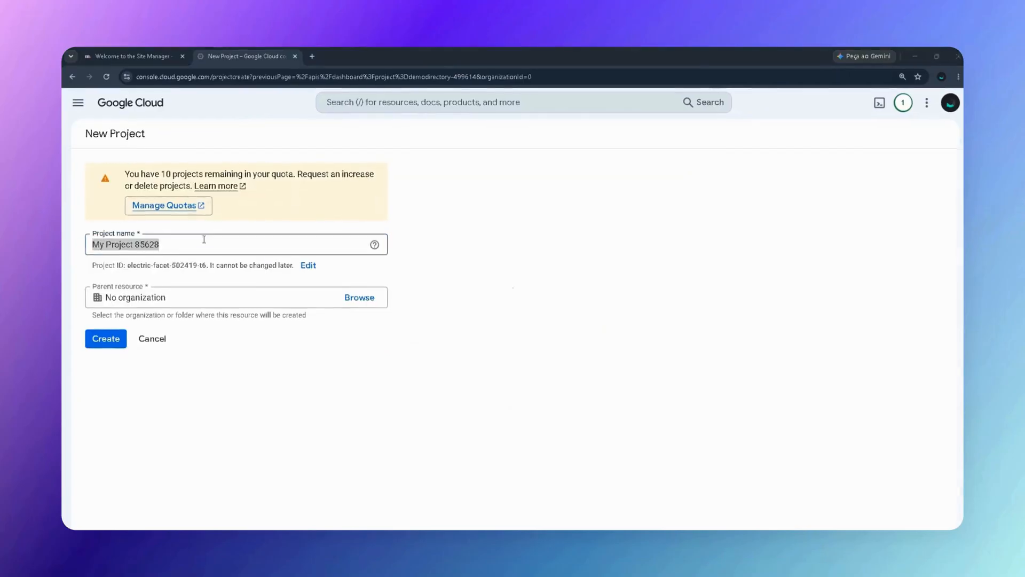
{"action": "type", "text": "eDirectory"}
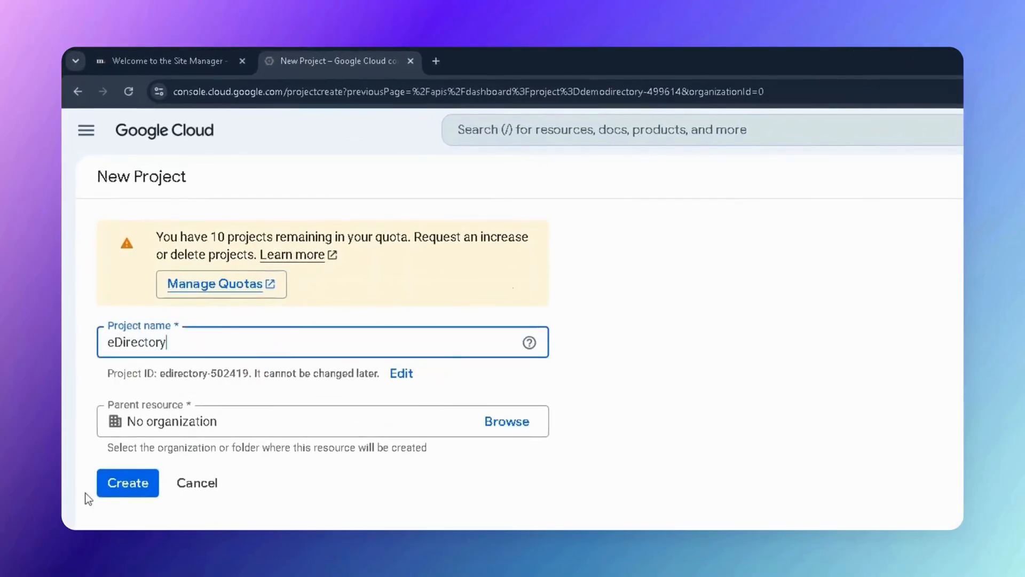
{"action": "left_click", "coordinate": [140, 492]}
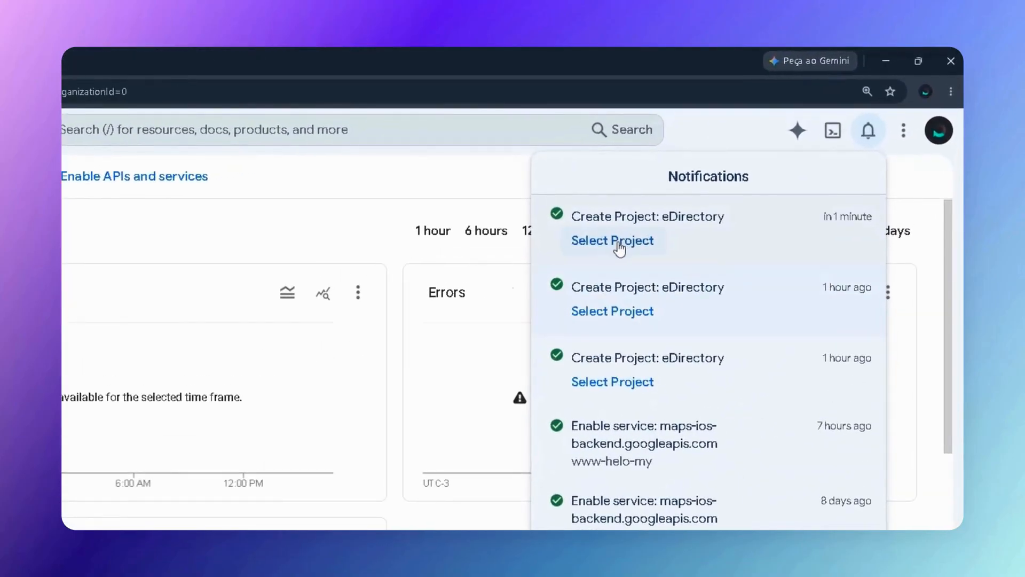
{"action": "left_click", "coordinate": [620, 244]}
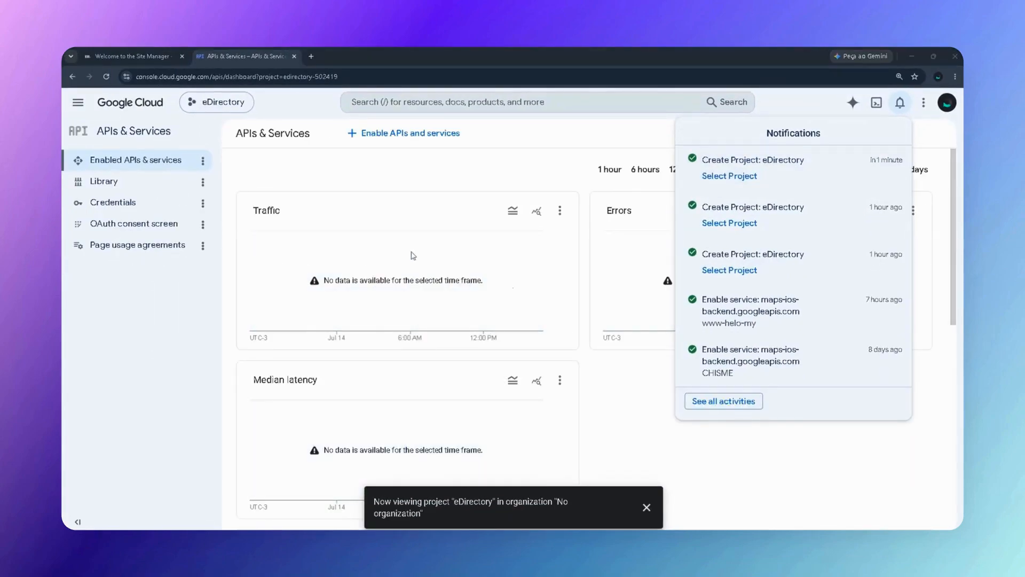
Open the OAuth consent screen and start configuring the Google Auth Platform.
{"action": "left_click", "coordinate": [590, 132]}
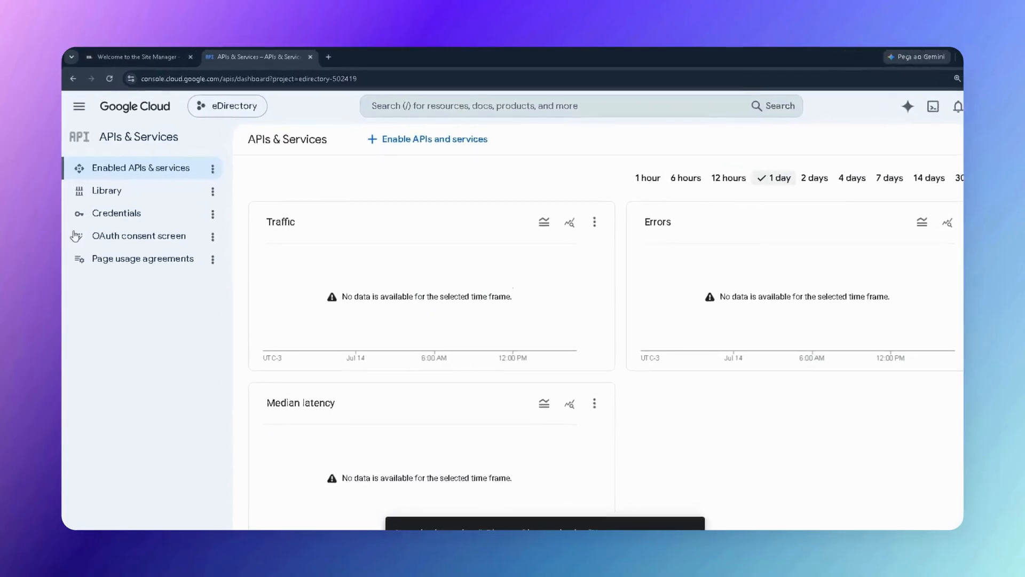
{"action": "left_click", "coordinate": [186, 308]}
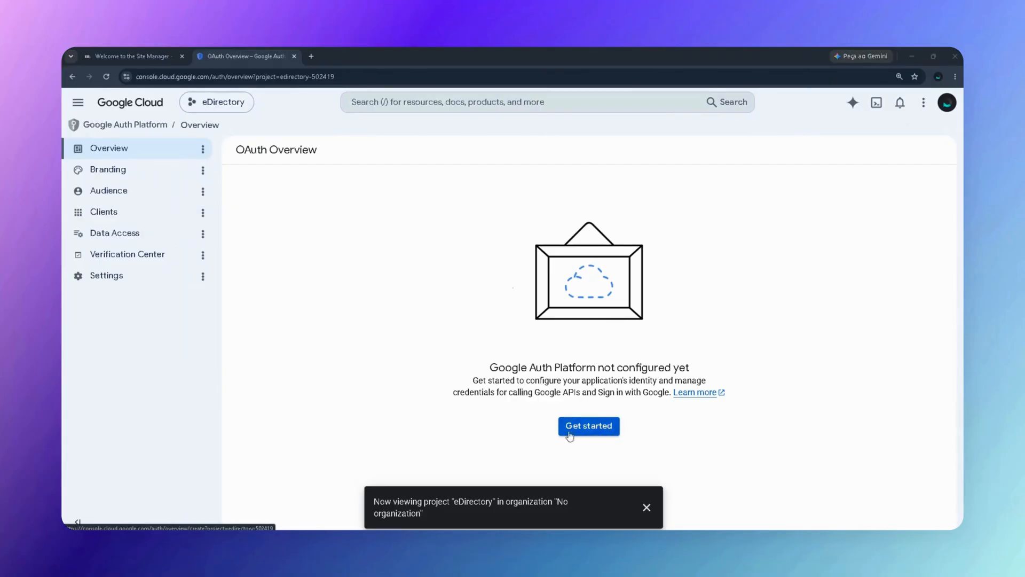
{"action": "left_click", "coordinate": [579, 427]}
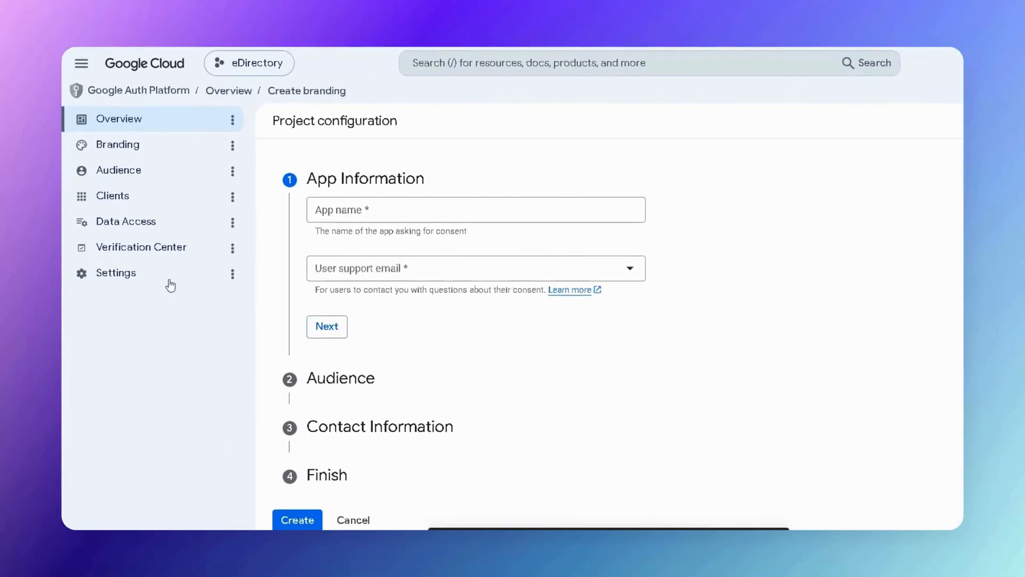
Set the app name to eDirectory with the account e-mail as user support e-mail.
{"action": "left_click", "coordinate": [383, 209]}
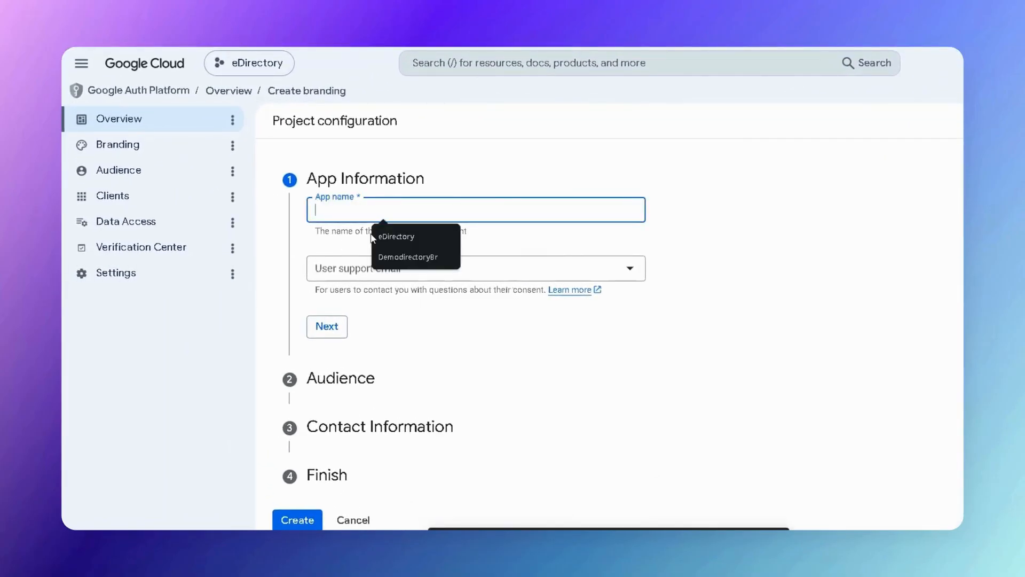
{"action": "type", "text": "eDirecto"}
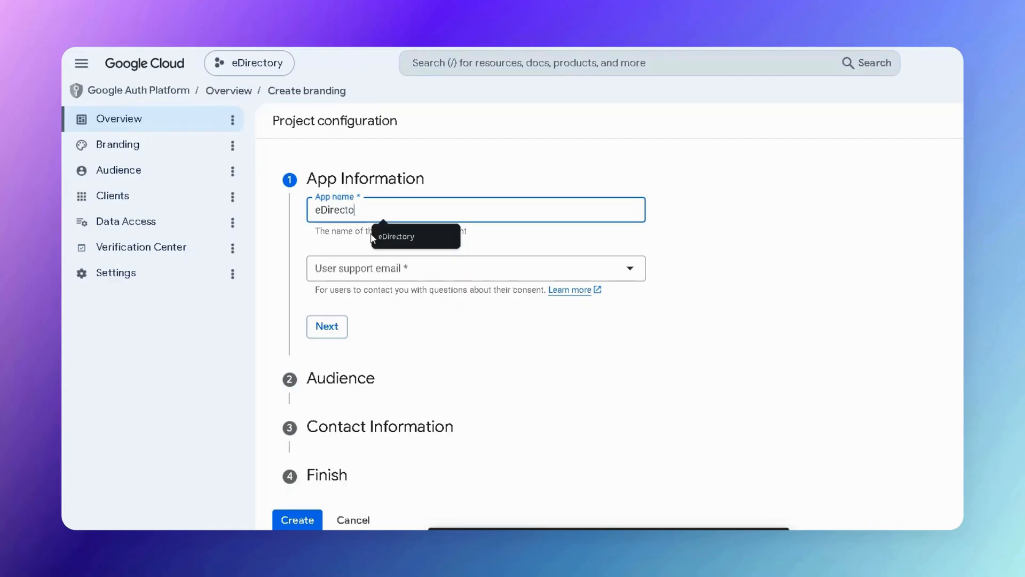
{"action": "type", "text": "ry"}
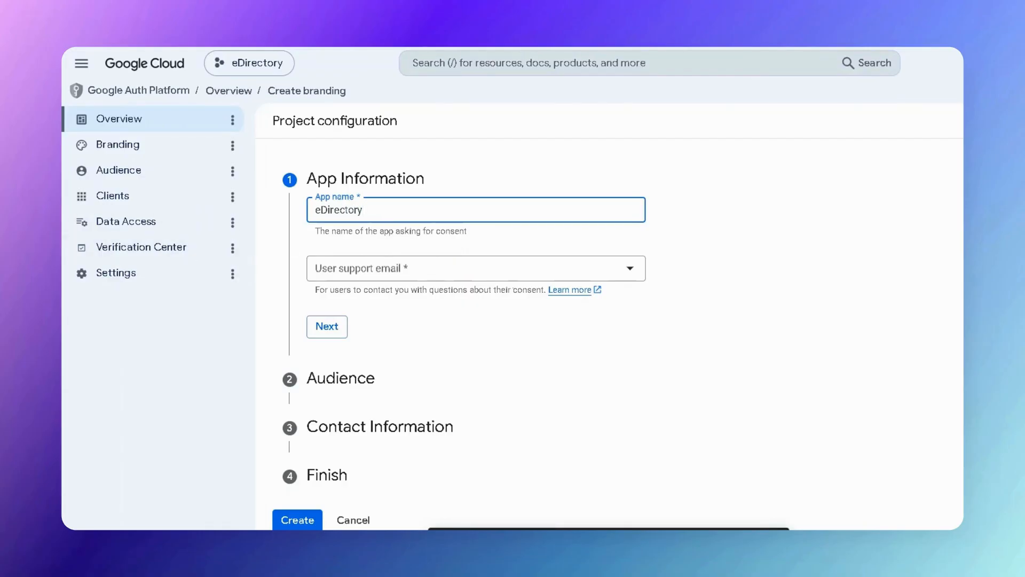
{"action": "key", "text": "Tab"}
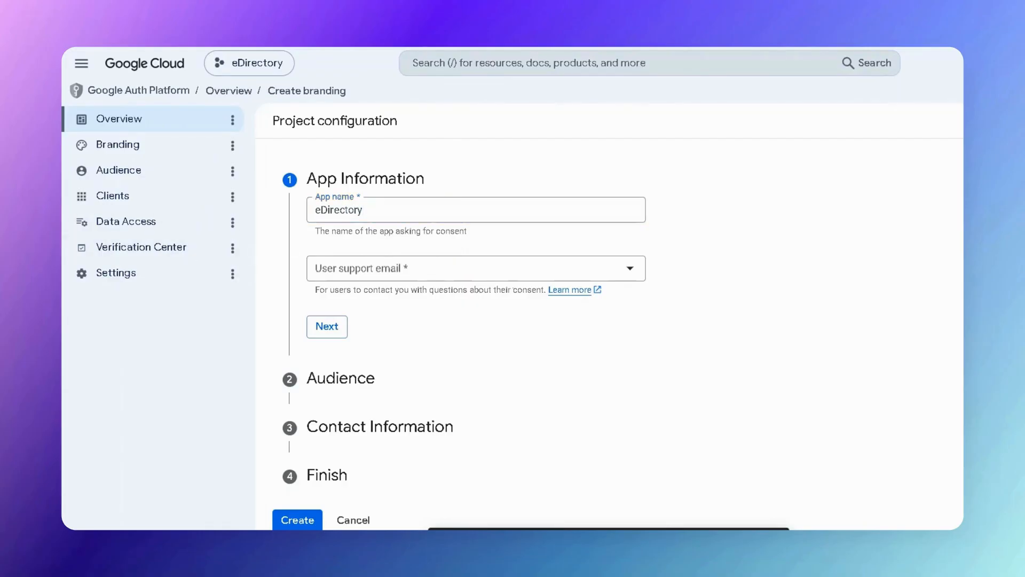
{"action": "left_click", "coordinate": [402, 268]}
{"action": "left_click", "coordinate": [391, 277]}
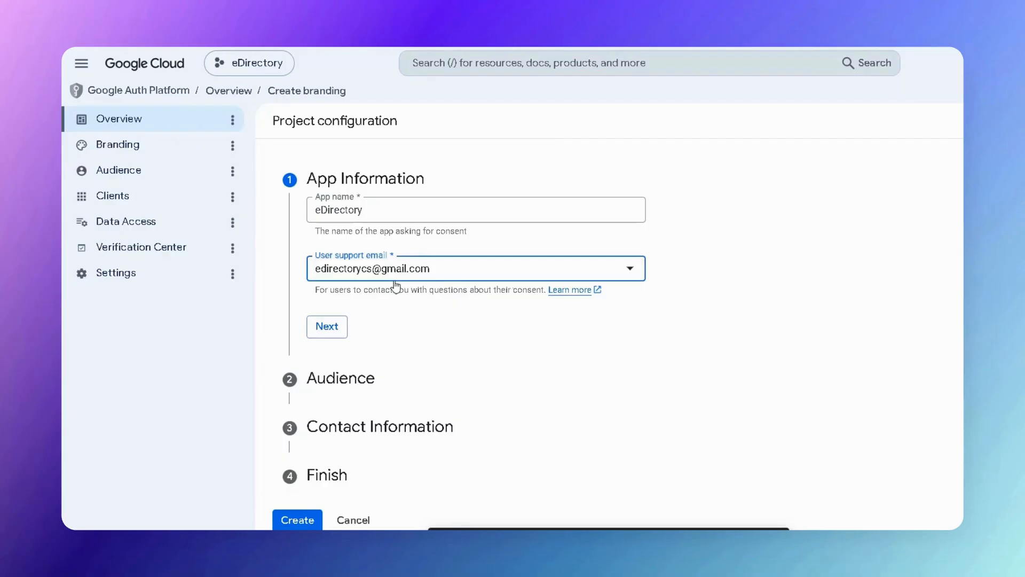
{"action": "left_click", "coordinate": [327, 327]}
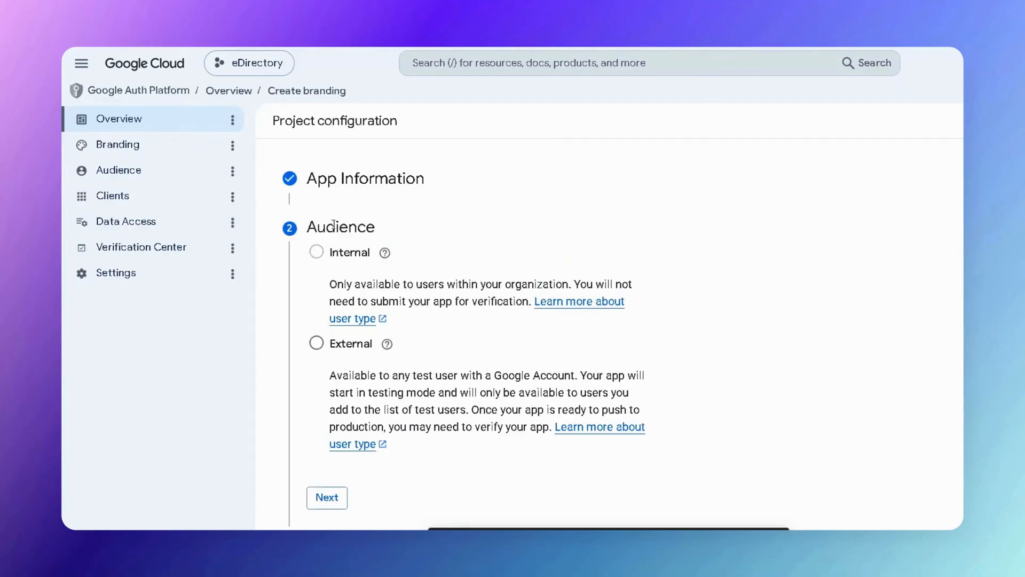
Choose External audience, enter the contact e-mail, and accept the User Data Policy.
{"action": "left_click", "coordinate": [317, 343]}
{"action": "left_click", "coordinate": [329, 498]}
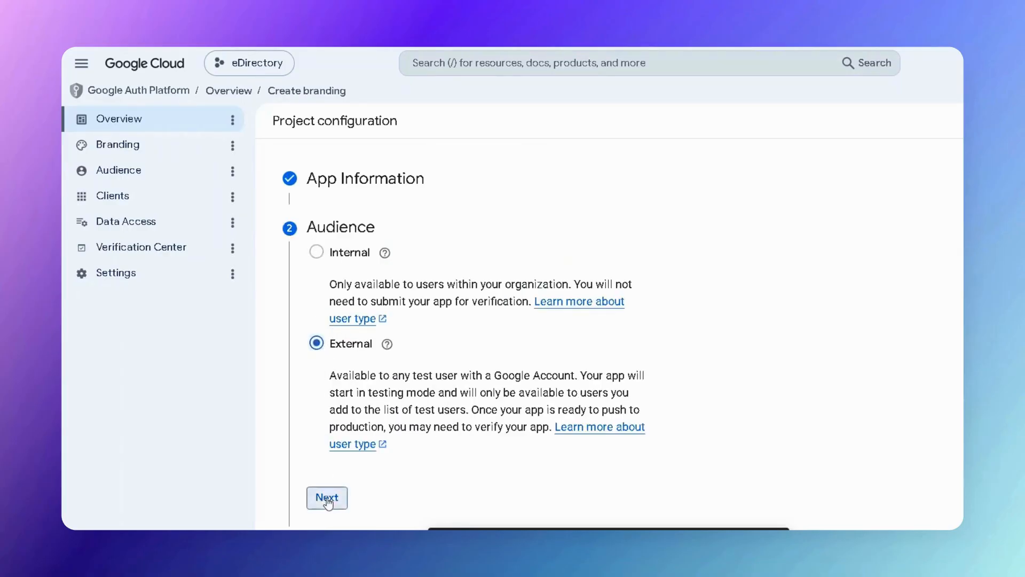
{"action": "left_click", "coordinate": [376, 314]}
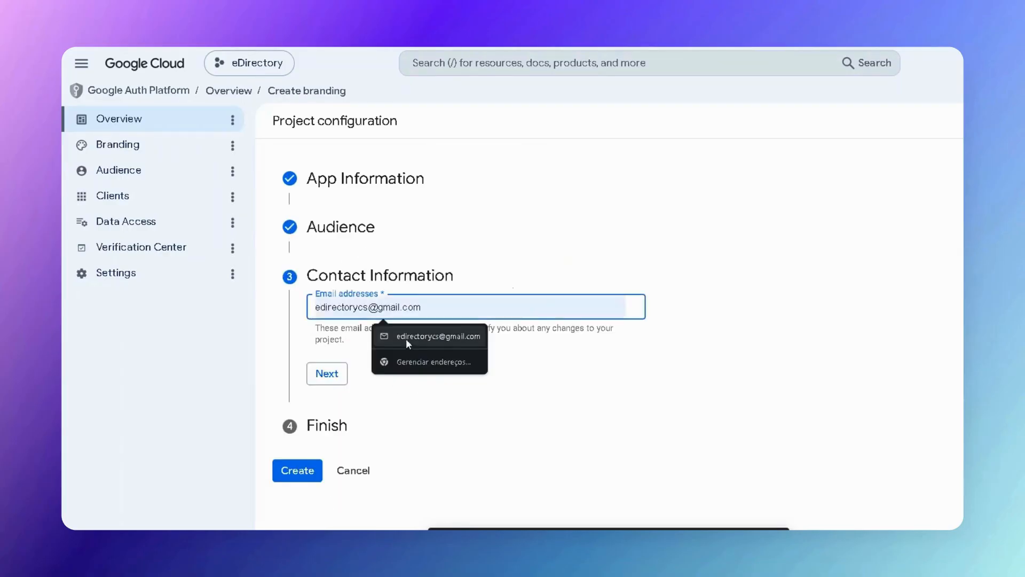
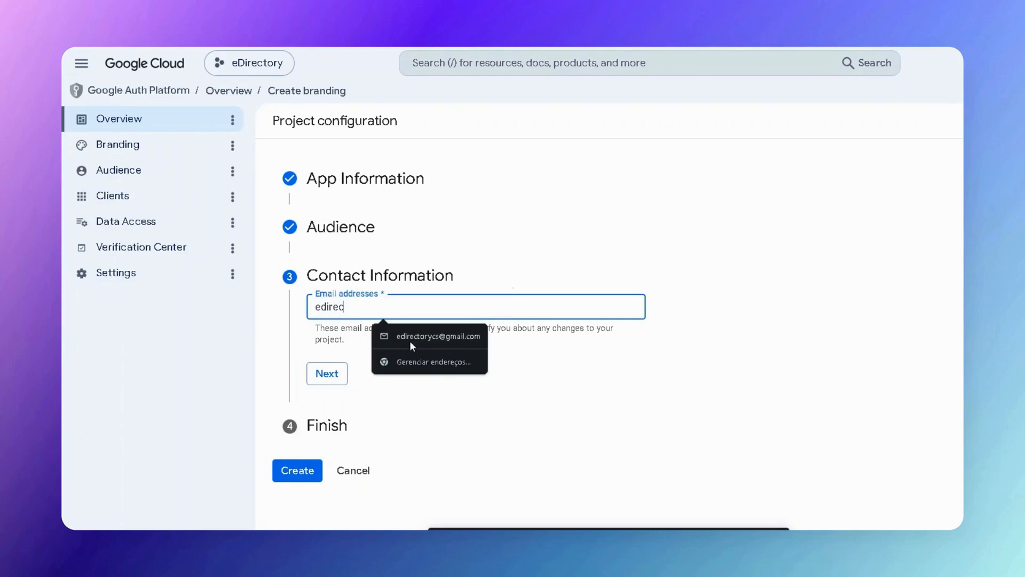
{"action": "left_click", "coordinate": [322, 379]}
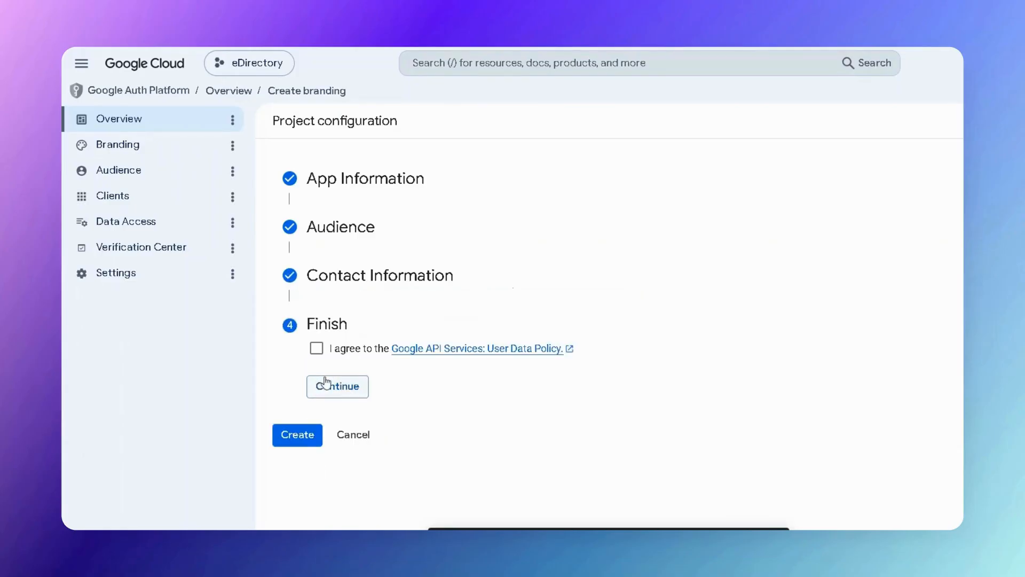
{"action": "left_click", "coordinate": [316, 349]}
{"action": "left_click", "coordinate": [350, 389]}
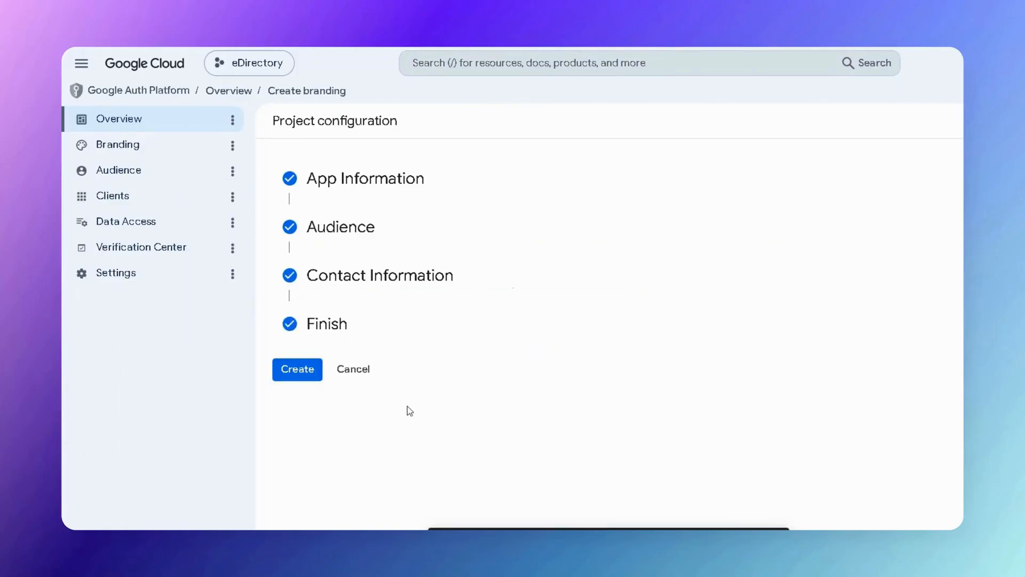
Create the OAuth configuration and go to the Branding settings.
{"action": "left_click", "coordinate": [308, 376]}
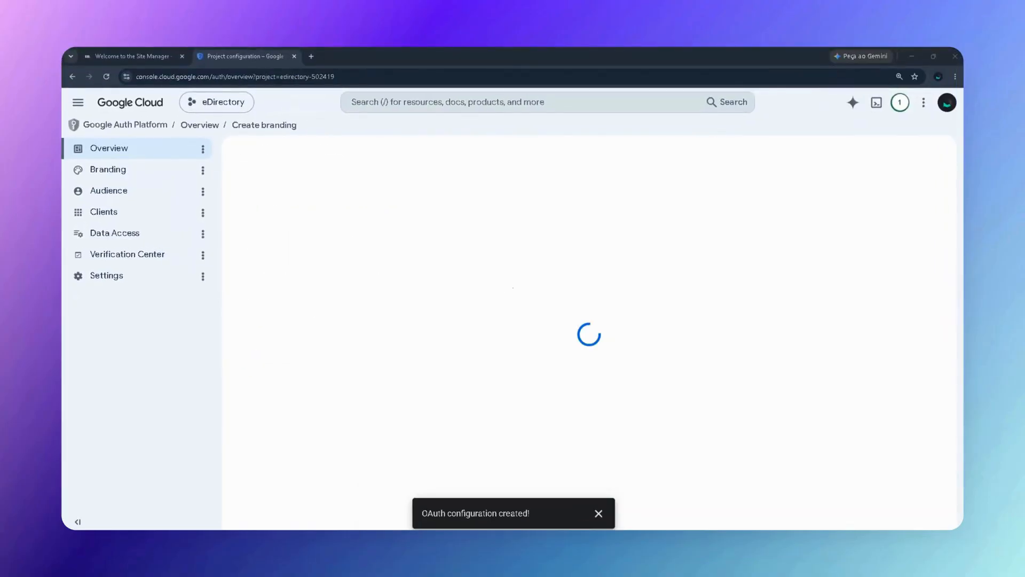
{"action": "left_click", "coordinate": [599, 514]}
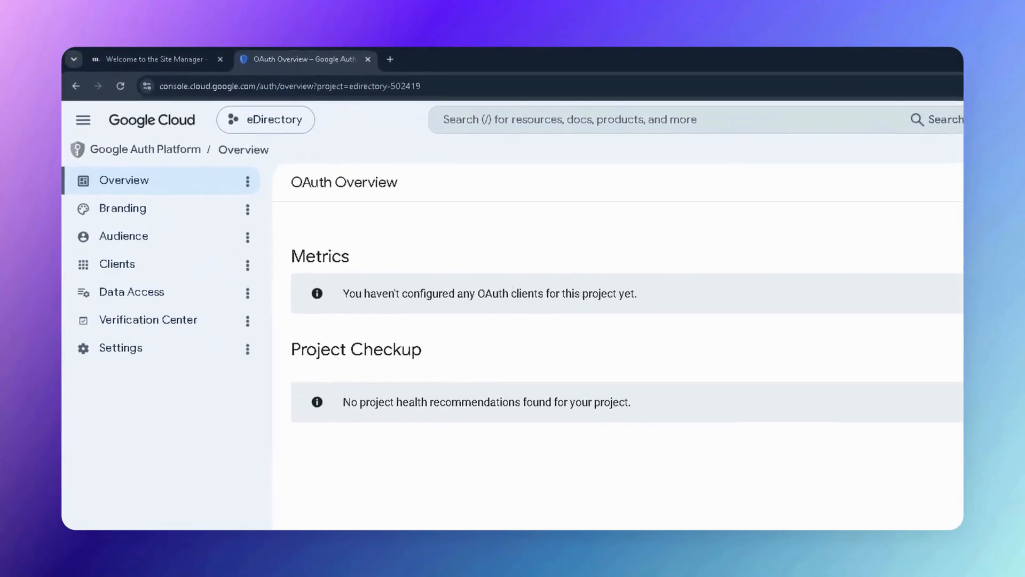
{"action": "left_click", "coordinate": [127, 210]}
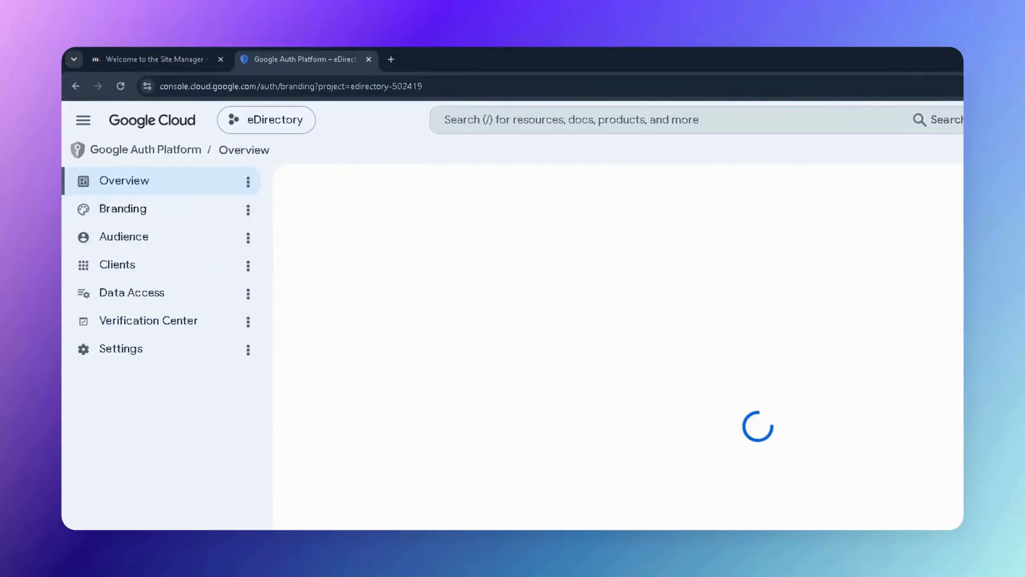
Set the application home page to the marketing.demodirectory.com site address without a trailing slash.
{"action": "scroll", "coordinate": [525, 370], "scroll_direction": "down", "scroll_amount": 6}
{"action": "left_click_drag", "start_coordinate": [292, 265], "coordinate": [389, 265]}
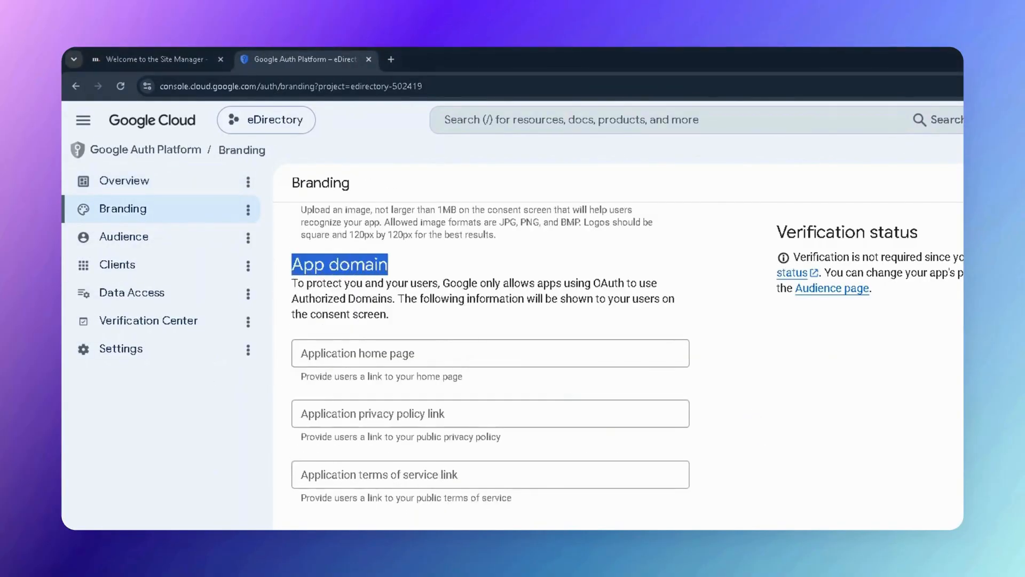
{"action": "left_click", "coordinate": [436, 353]}
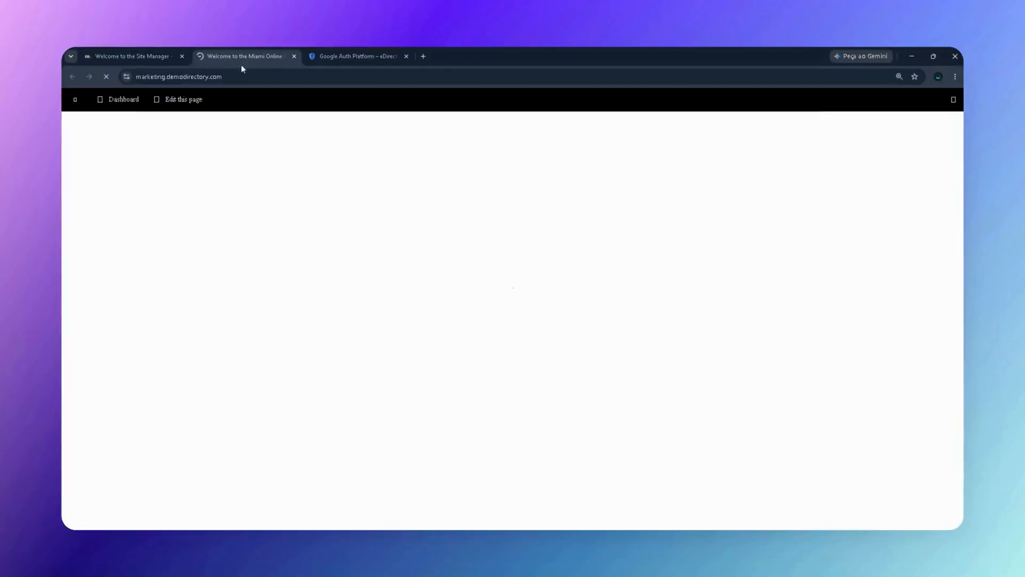
{"action": "left_click", "coordinate": [243, 77]}
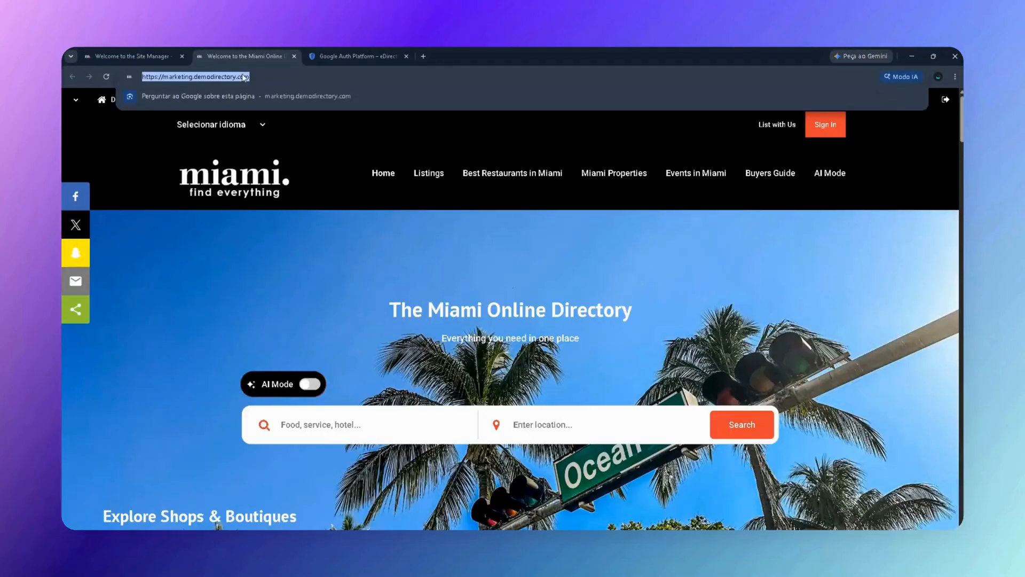
{"action": "key", "text": "ctrl+c"}
{"action": "left_click", "coordinate": [357, 56]}
{"action": "key", "text": "ctrl+v"}
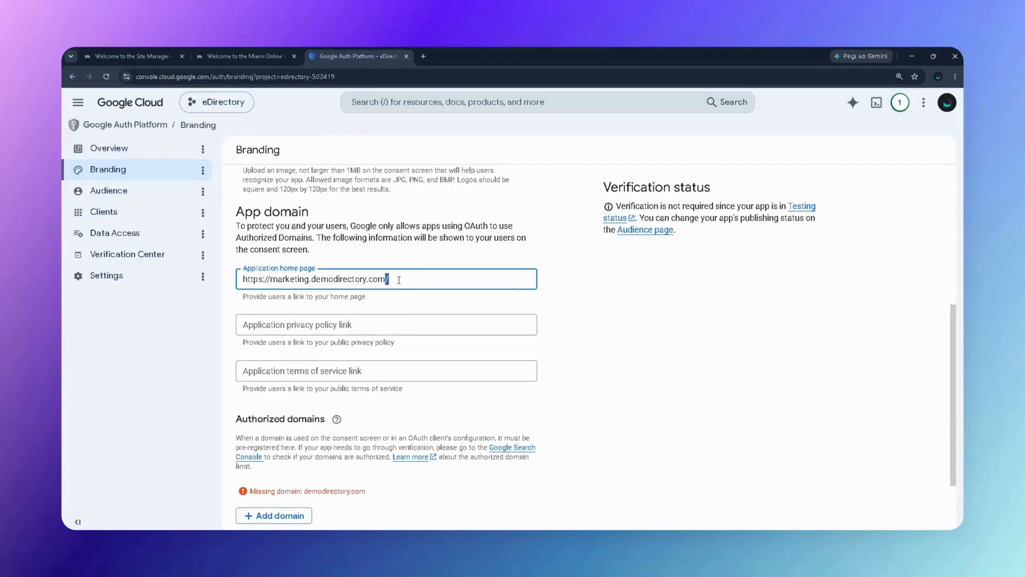
{"action": "key", "text": "BackSpace"}
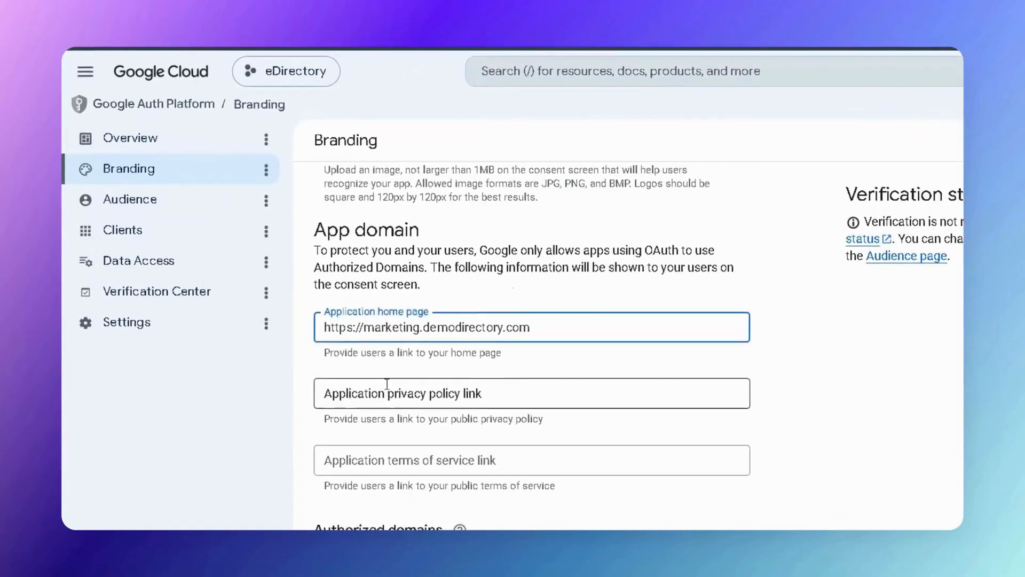
Fill the terms of service link with the site's /terms address.
{"action": "left_click", "coordinate": [367, 322]}
{"action": "left_click", "coordinate": [607, 486]}
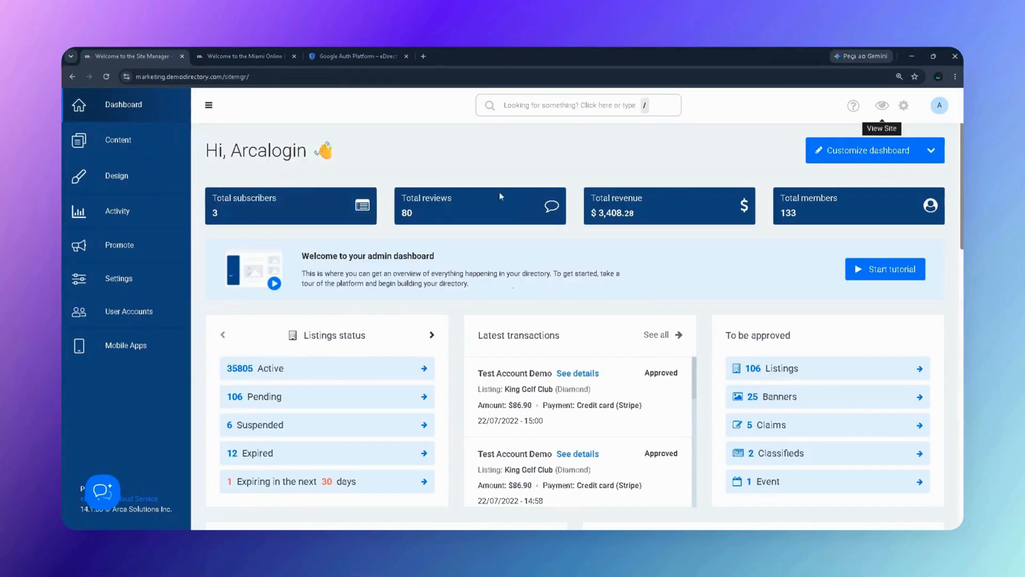
{"action": "left_click", "coordinate": [117, 175]}
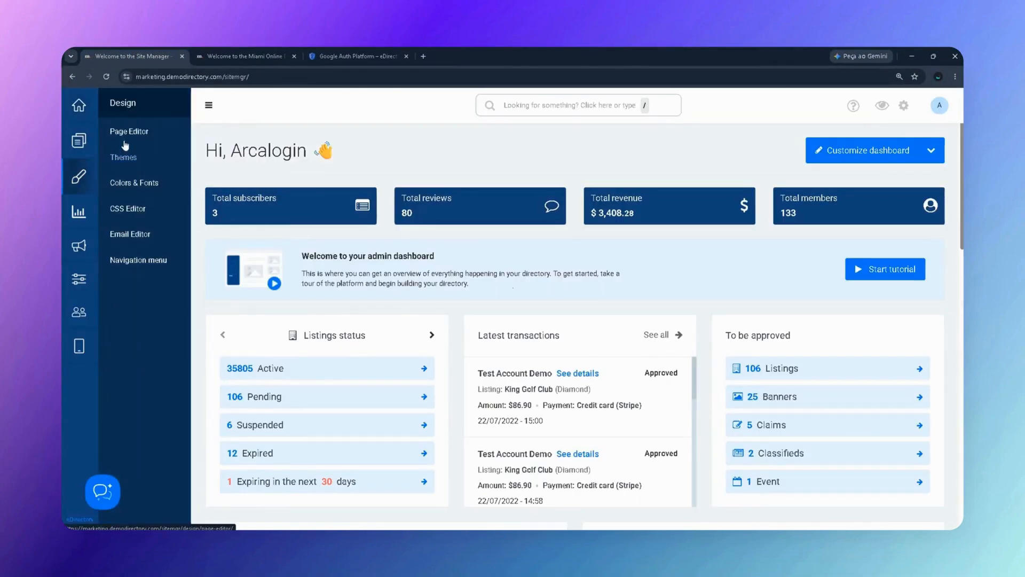
{"action": "left_click", "coordinate": [129, 131]}
{"action": "scroll", "coordinate": [572, 265], "scroll_direction": "down", "scroll_amount": 13}
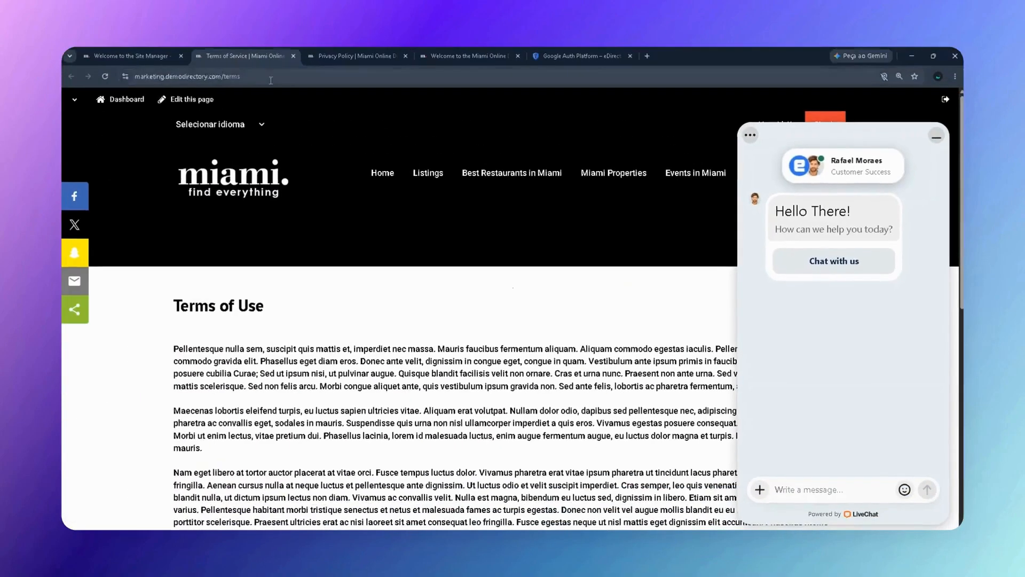
{"action": "left_click", "coordinate": [563, 57]}
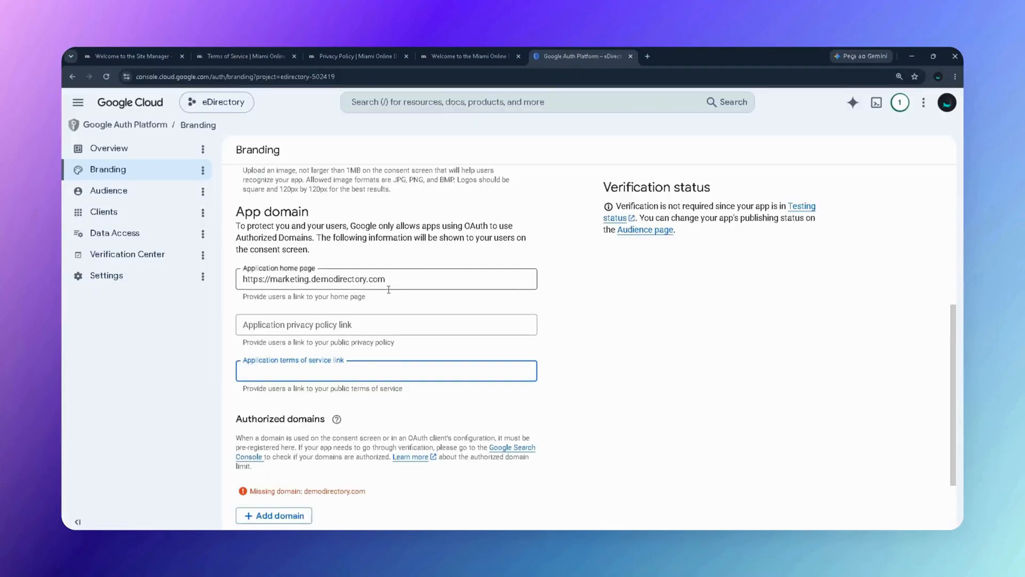
{"action": "left_click", "coordinate": [350, 371]}
{"action": "left_click", "coordinate": [321, 394]}
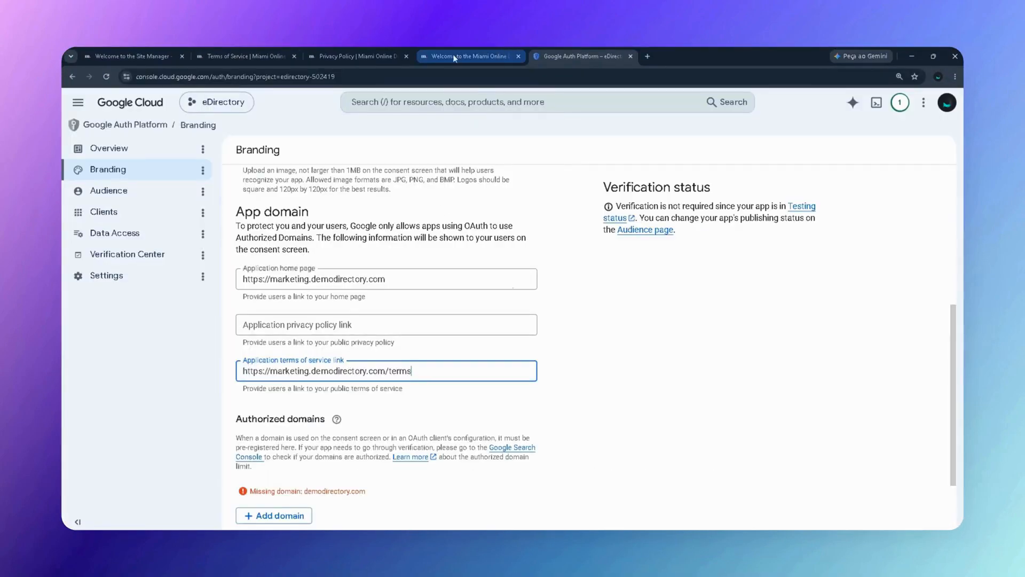
Fill the privacy policy link with the site's /privacy address.
{"action": "left_click", "coordinate": [390, 57]}
{"action": "left_click", "coordinate": [375, 77]}
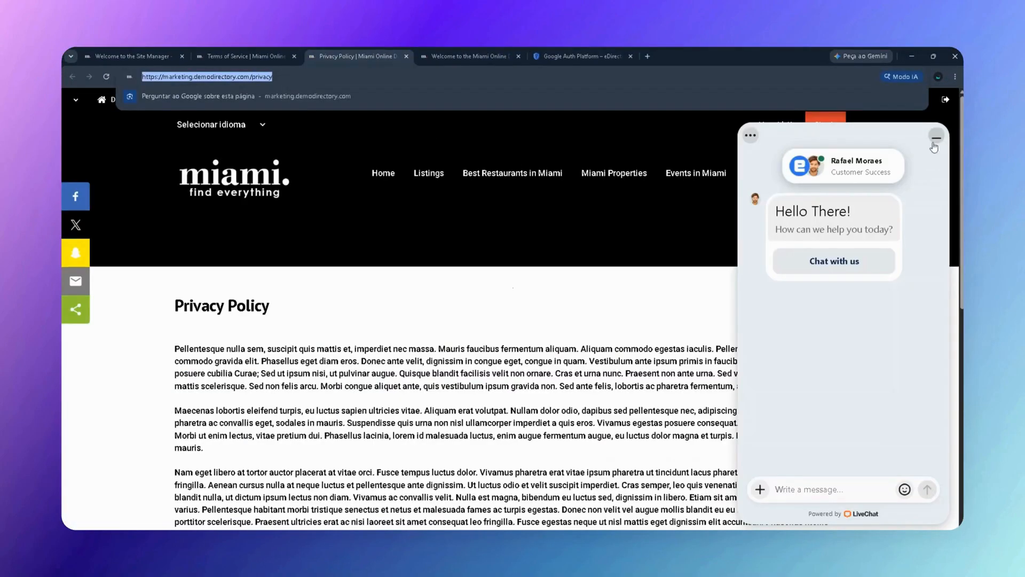
{"action": "left_click", "coordinate": [876, 126]}
{"action": "left_click", "coordinate": [936, 137]}
{"action": "left_click", "coordinate": [585, 56]}
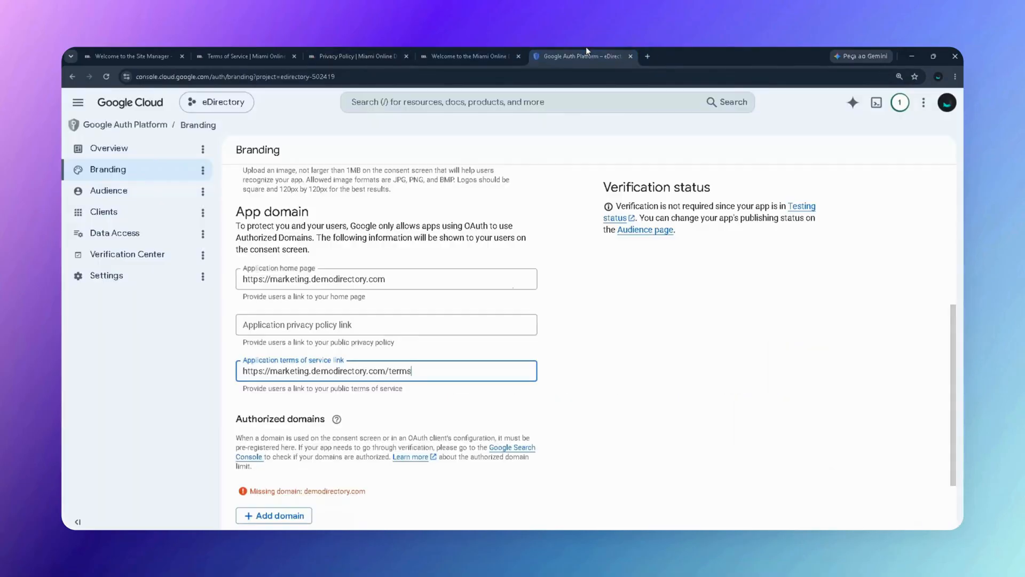
{"action": "left_click", "coordinate": [405, 329]}
{"action": "key", "text": "Down"}
{"action": "key", "text": "Return"}
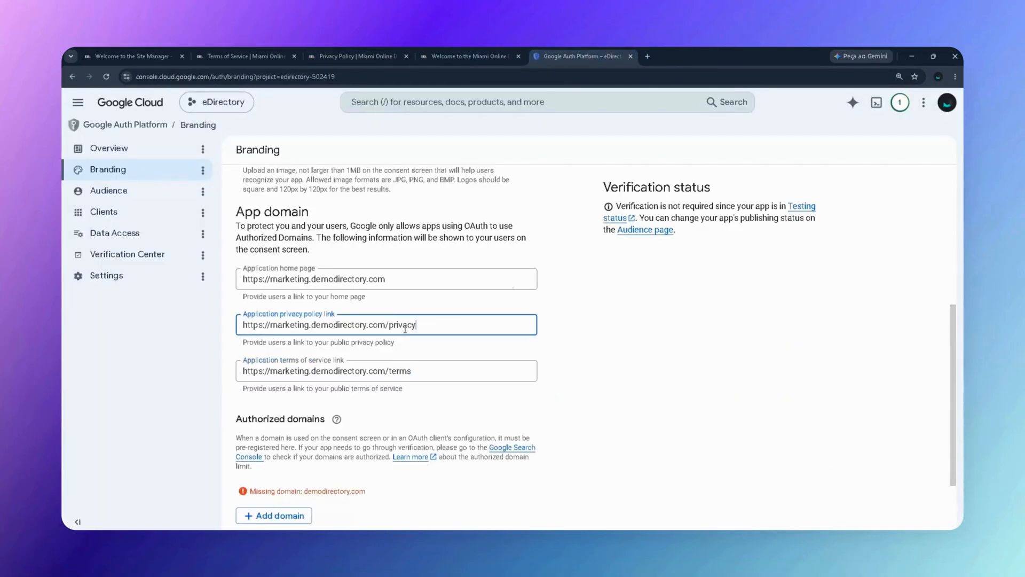
{"action": "scroll", "coordinate": [439, 309], "scroll_direction": "down", "scroll_amount": 2}
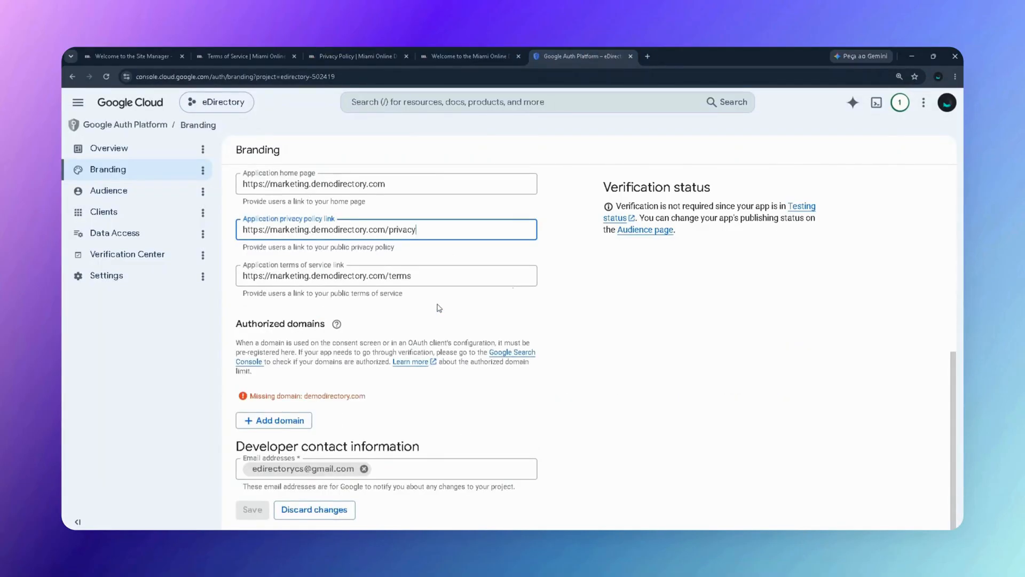
{"action": "left_click", "coordinate": [279, 421]}
{"action": "left_click", "coordinate": [342, 387]}
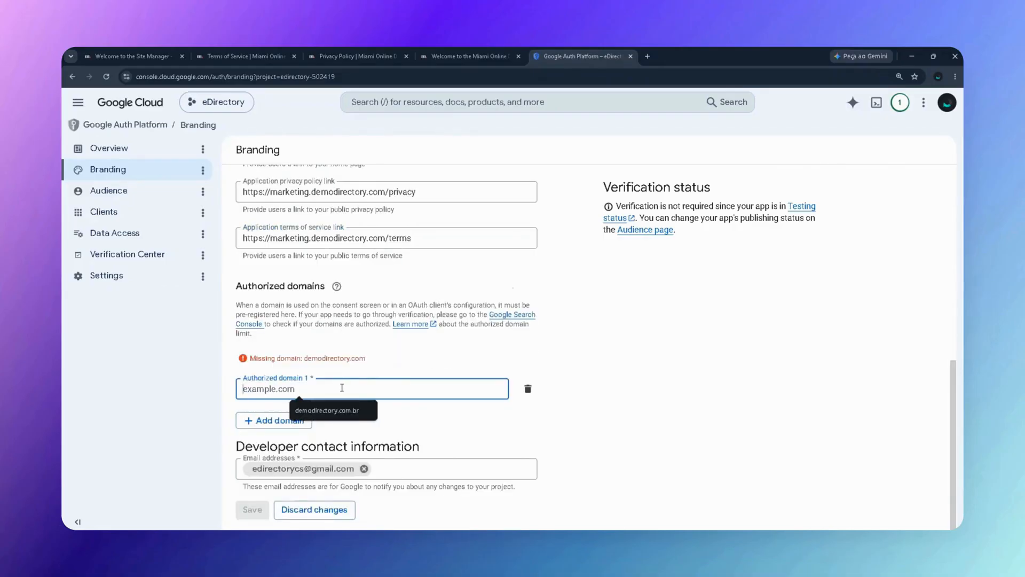
{"action": "key", "text": "super+v"}
{"action": "left_click", "coordinate": [292, 319]}
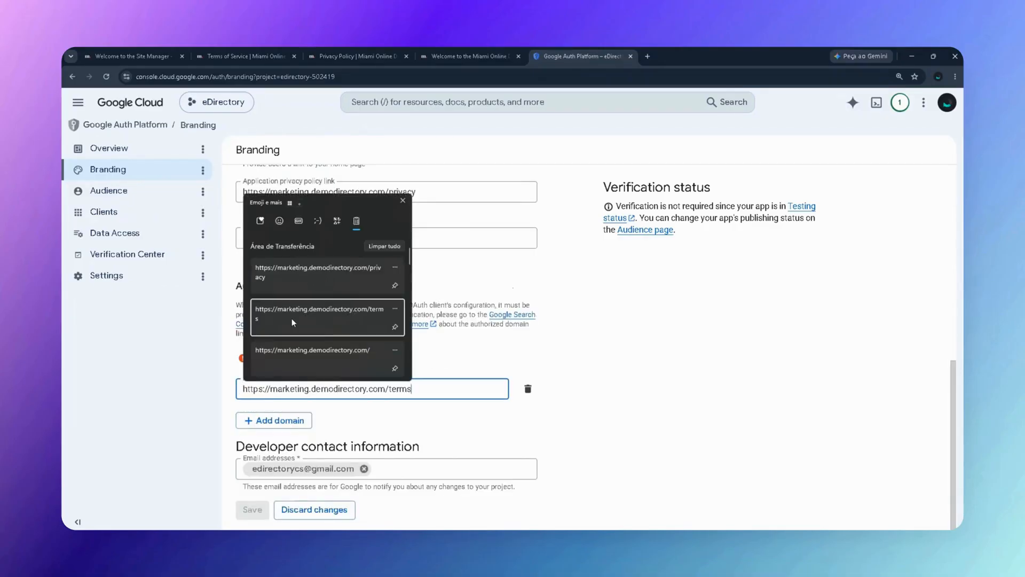
{"action": "key", "text": "shift+Left"}
{"action": "key", "text": "shift+Left"}
{"action": "key", "text": "shift+Left"}
{"action": "key", "text": "shift+Left"}
{"action": "key", "text": "shift+Left"}
{"action": "key", "text": "shift+Left"}
{"action": "key", "text": "BackSpace"}
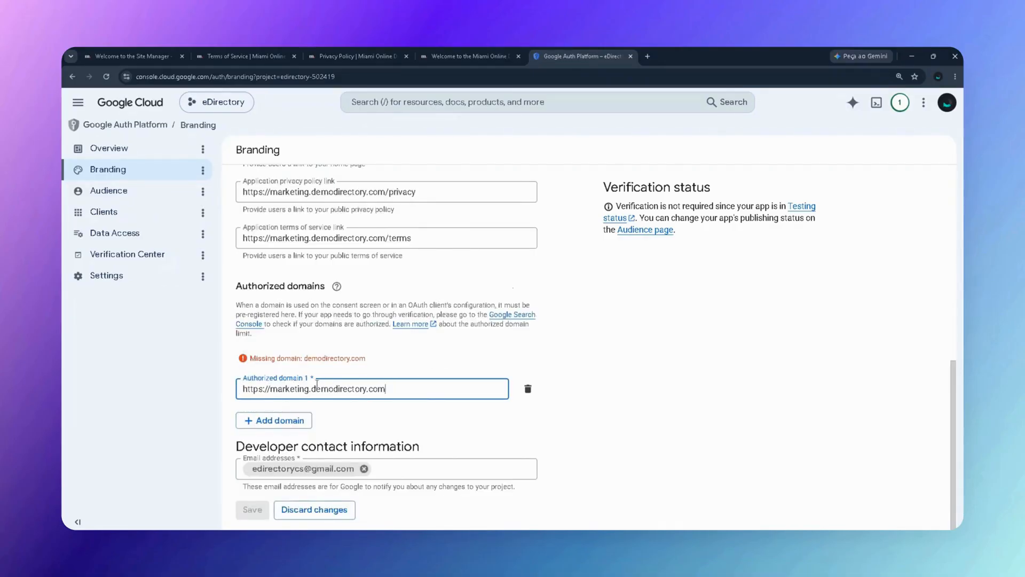
{"action": "left_click_drag", "start_coordinate": [271, 392], "coordinate": [239, 394]}
{"action": "key", "text": "BackSpace"}
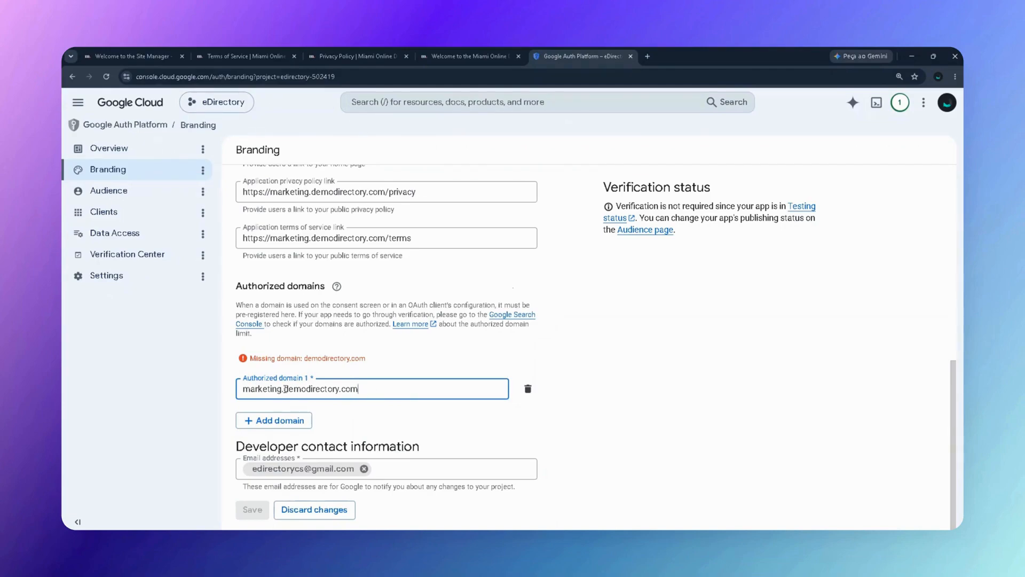
Trim marketing. so the domain reads demodirectory.com, then save the branding.
{"action": "left_click_drag", "start_coordinate": [287, 389], "coordinate": [366, 390]}
{"action": "left_click", "coordinate": [266, 392]}
{"action": "left_click_drag", "start_coordinate": [284, 391], "coordinate": [241, 391]}
{"action": "key", "text": "BackSpace"}
{"action": "double_click", "coordinate": [242, 391]}
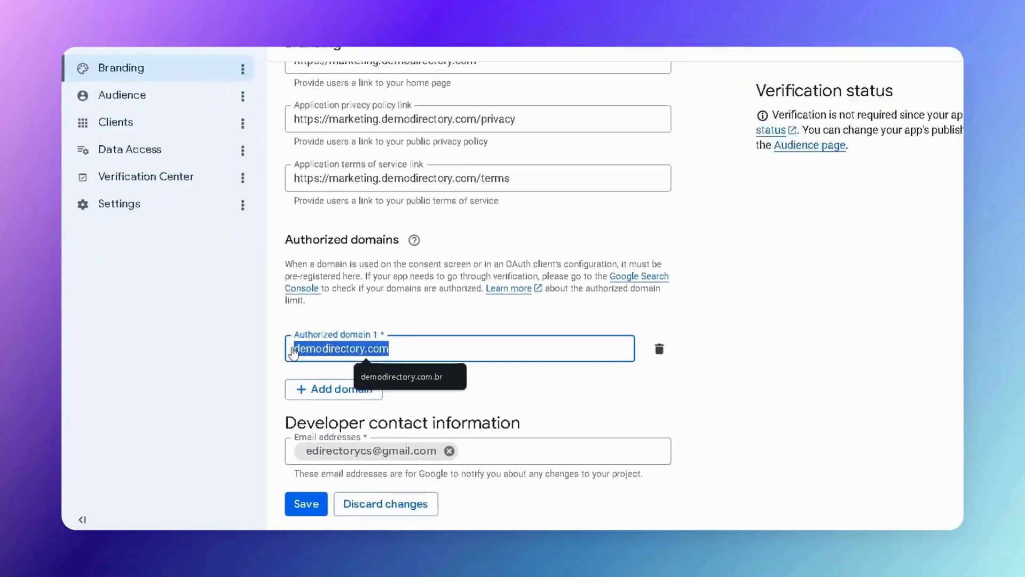
{"action": "left_click", "coordinate": [401, 324]}
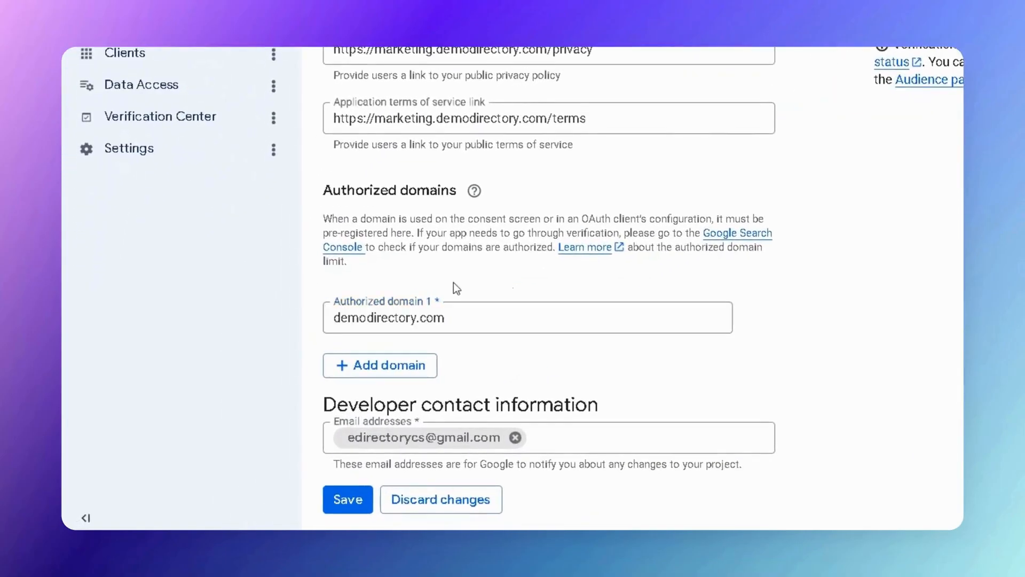
{"action": "left_click", "coordinate": [350, 501]}
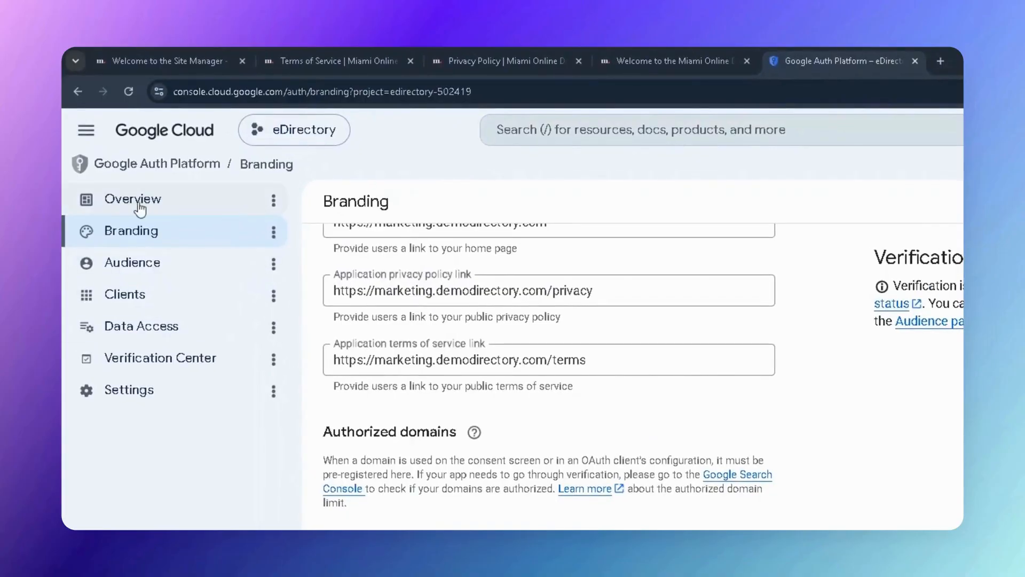
Start a Web application OAuth client, replacing the name Web client 1 with Google Login.
{"action": "left_click", "coordinate": [140, 208]}
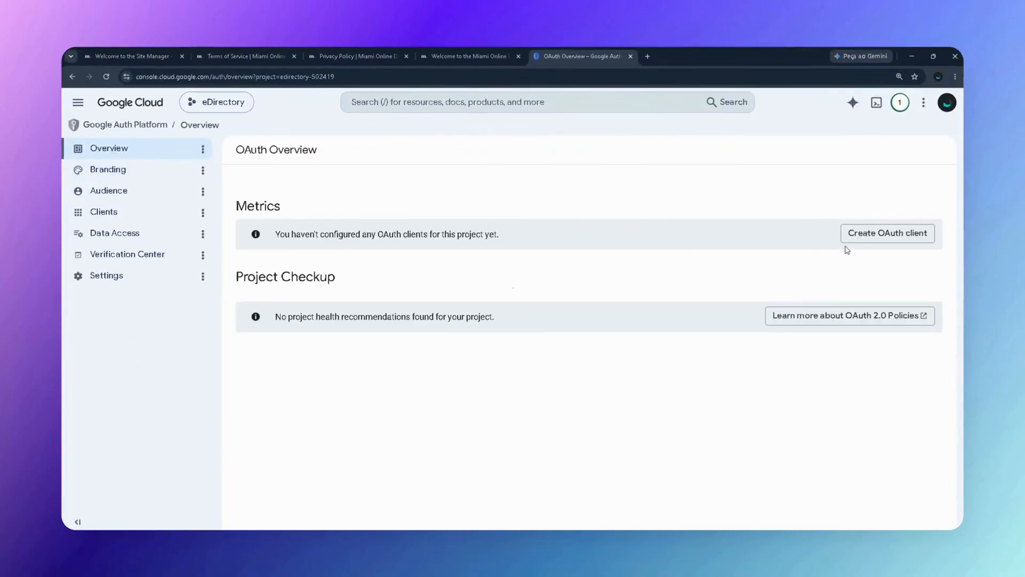
{"action": "left_click", "coordinate": [924, 236]}
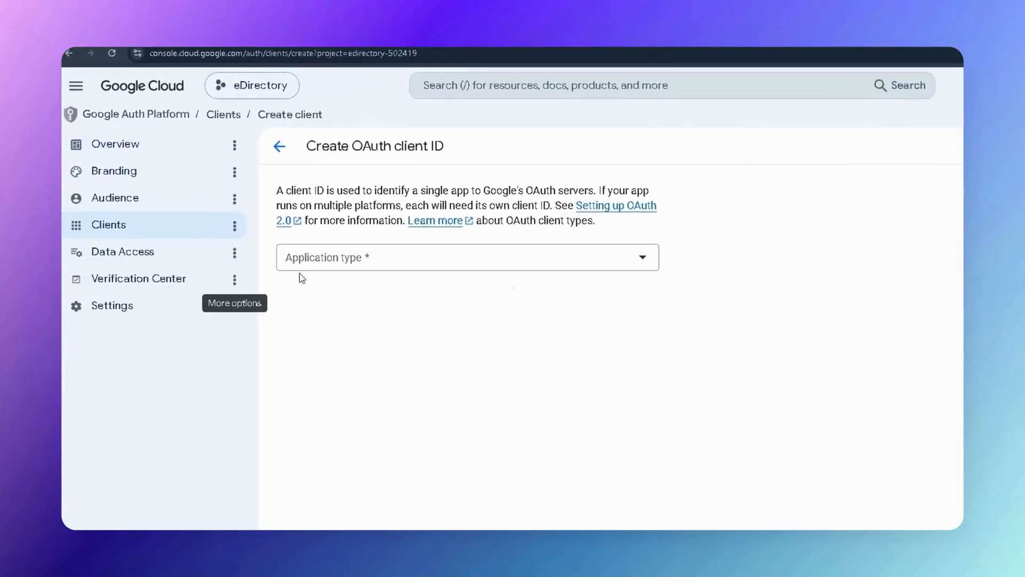
{"action": "left_click", "coordinate": [392, 257]}
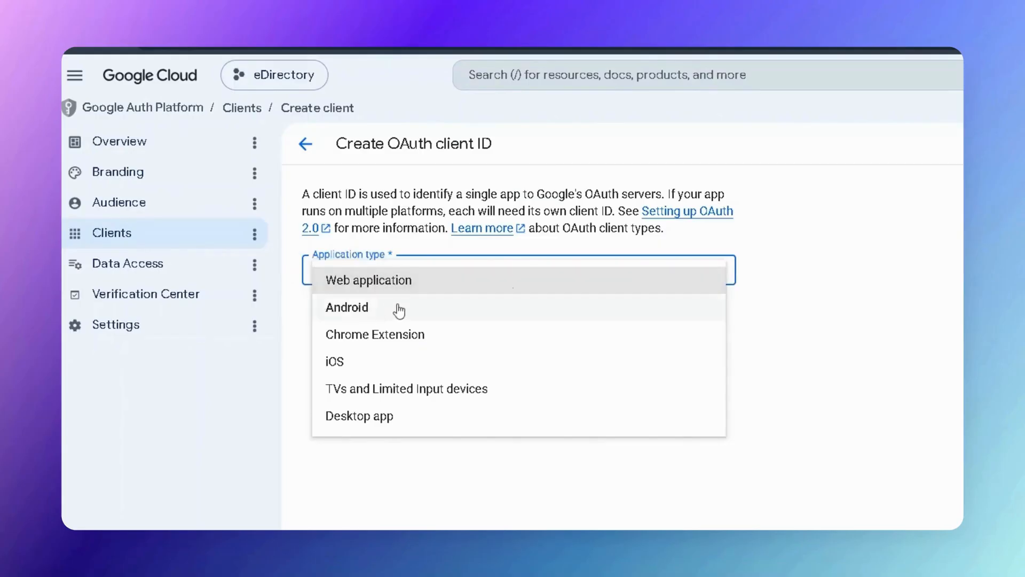
{"action": "left_click", "coordinate": [368, 281]}
{"action": "left_click_drag", "start_coordinate": [396, 317], "coordinate": [270, 323]}
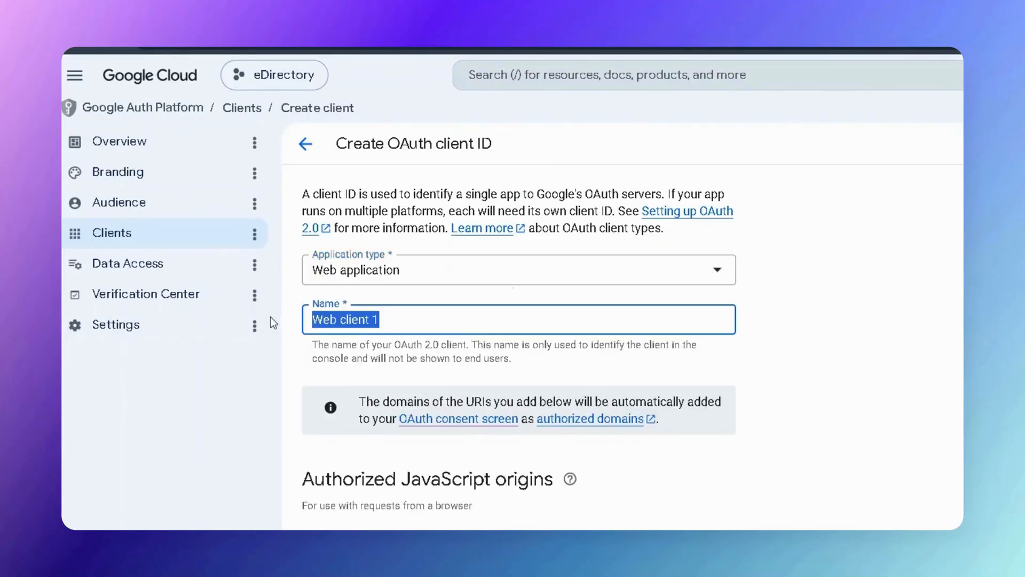
{"action": "type", "text": "Google Login"}
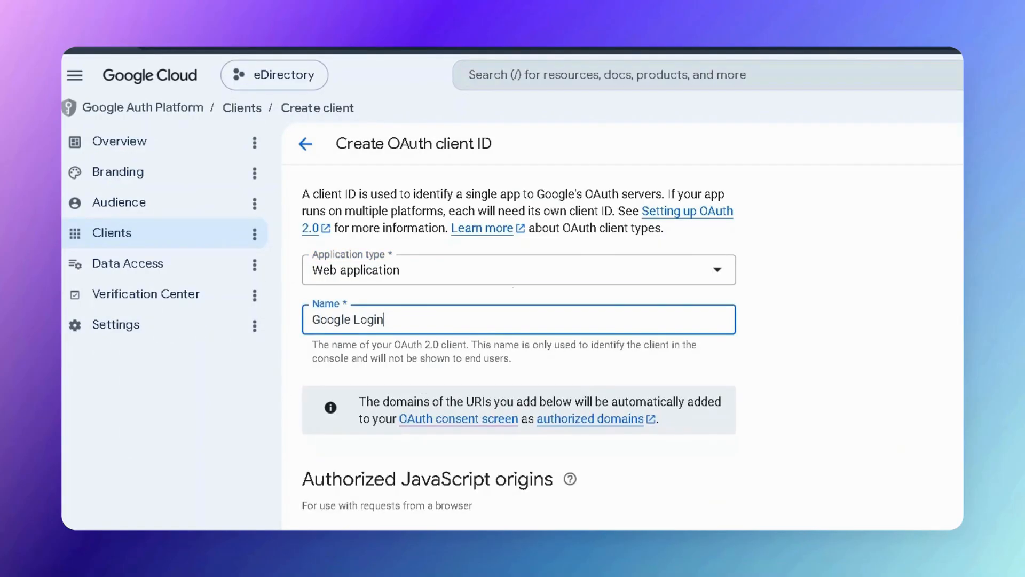
{"action": "left_click", "coordinate": [332, 540]}
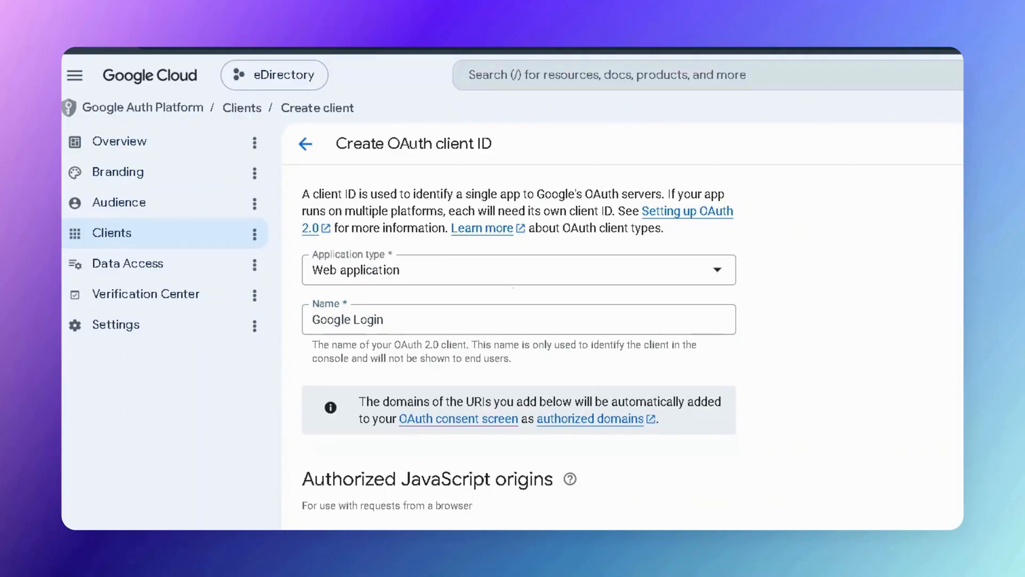
{"action": "scroll", "coordinate": [492, 350], "scroll_direction": "down", "scroll_amount": 3}
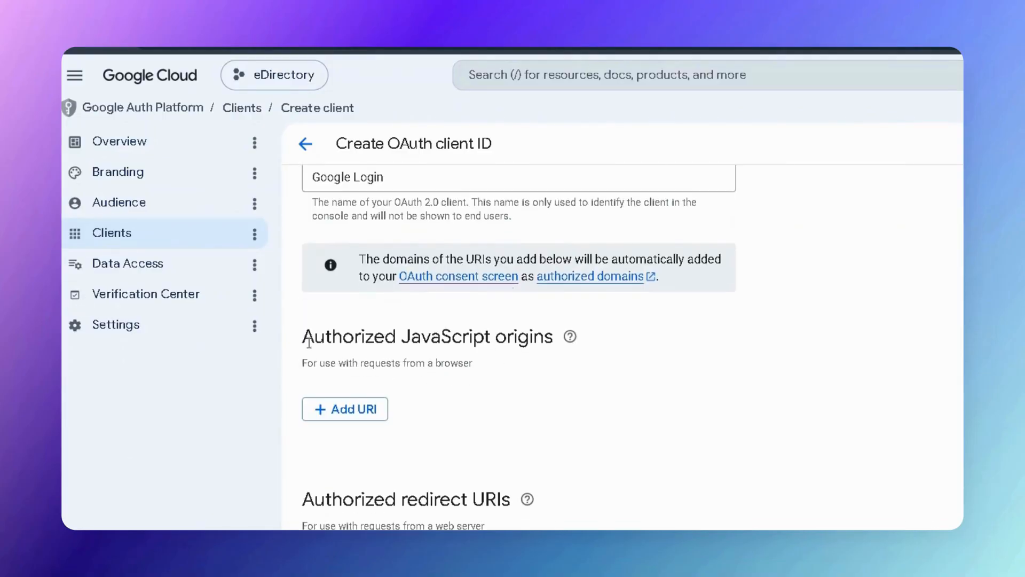
{"action": "left_click_drag", "start_coordinate": [308, 343], "coordinate": [448, 340]}
{"action": "left_click", "coordinate": [345, 413]}
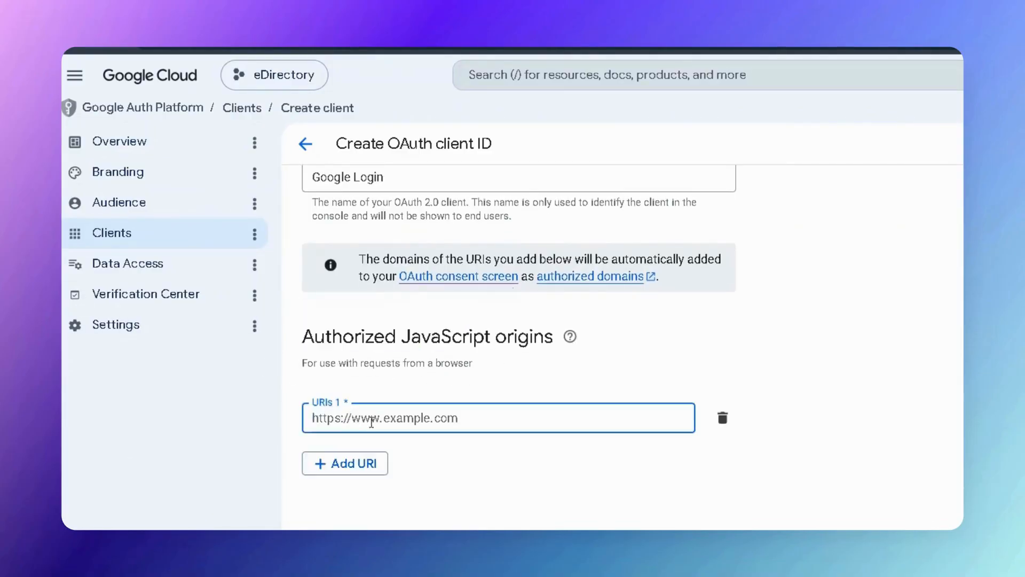
{"action": "left_click", "coordinate": [349, 466]}
{"action": "left_click", "coordinate": [724, 442]}
{"action": "left_click", "coordinate": [501, 419]}
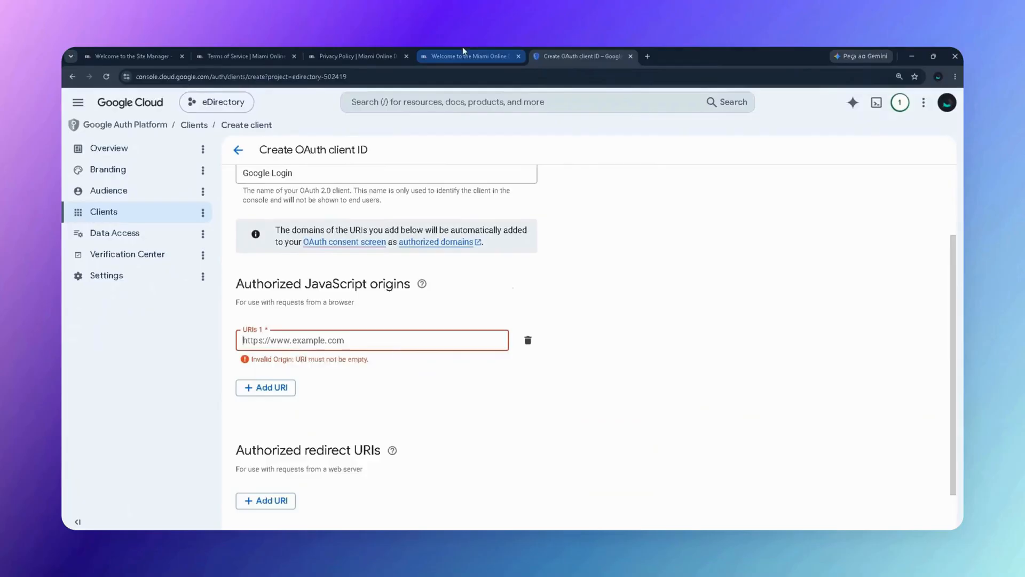
{"action": "left_click", "coordinate": [463, 49]}
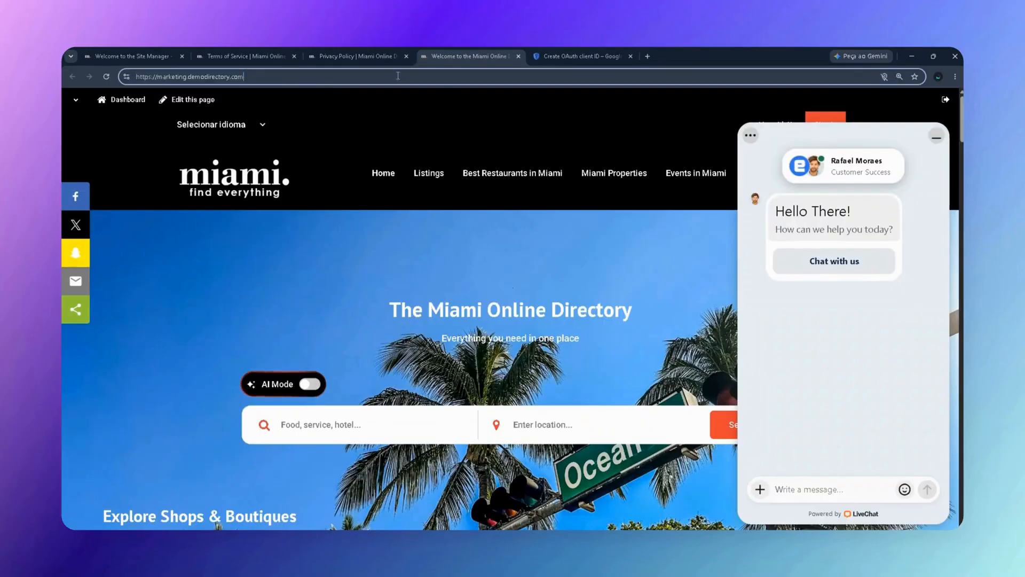
{"action": "left_click", "coordinate": [591, 49]}
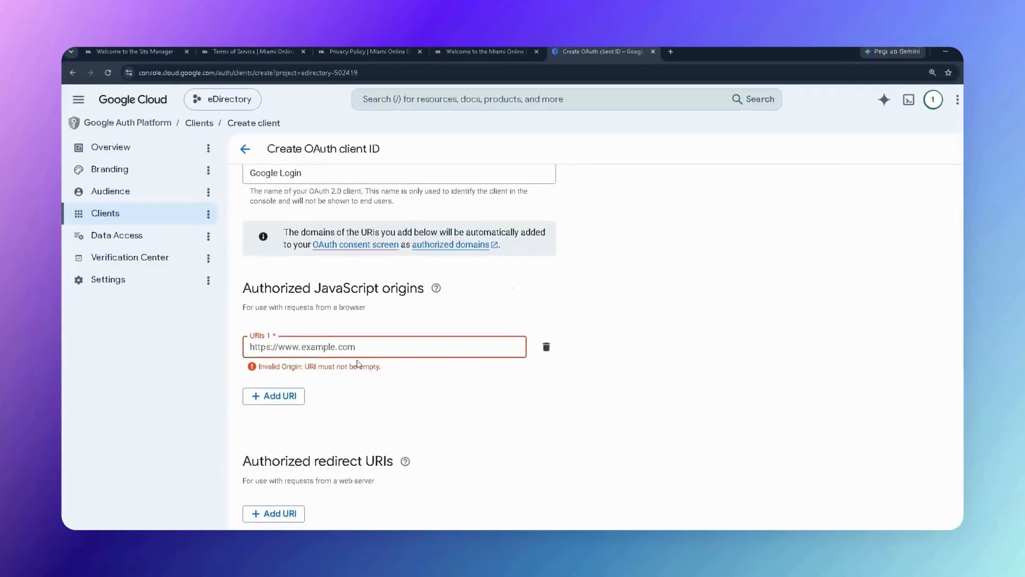
{"action": "type", "text": "https://marketing.demodirectory.com/"}
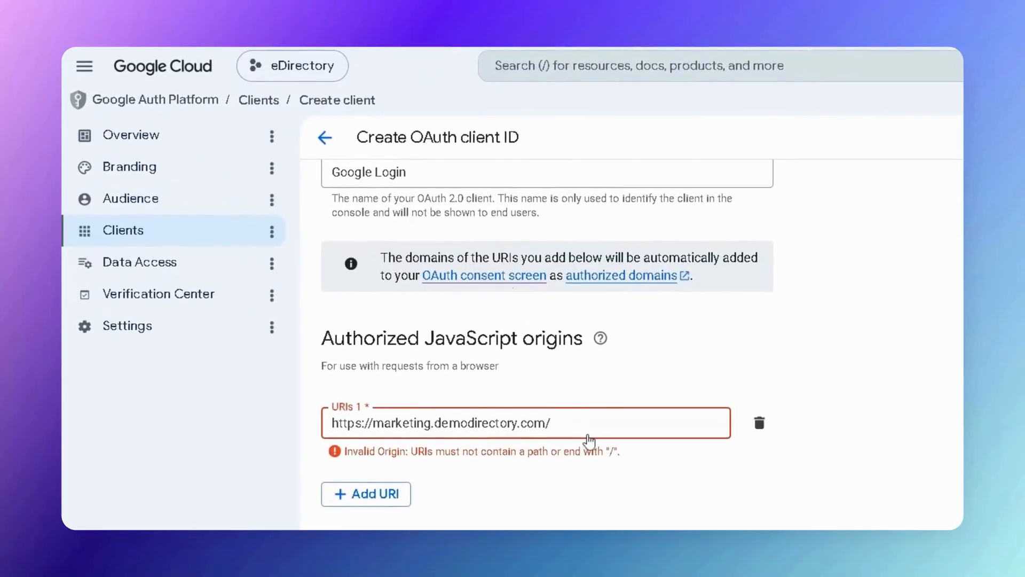
{"action": "key", "text": "BackSpace"}
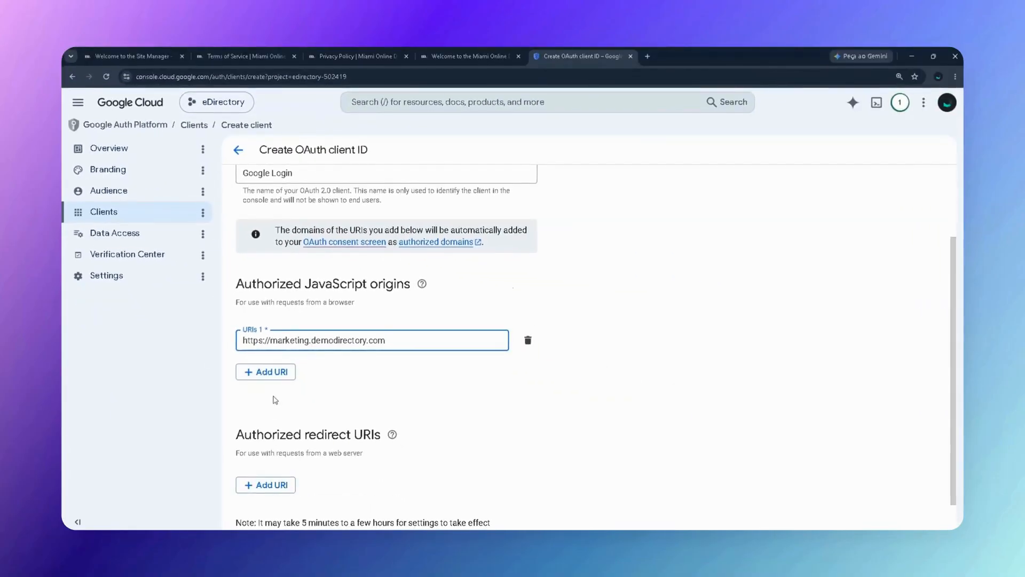
{"action": "scroll", "coordinate": [288, 399], "scroll_direction": "down", "scroll_amount": 1}
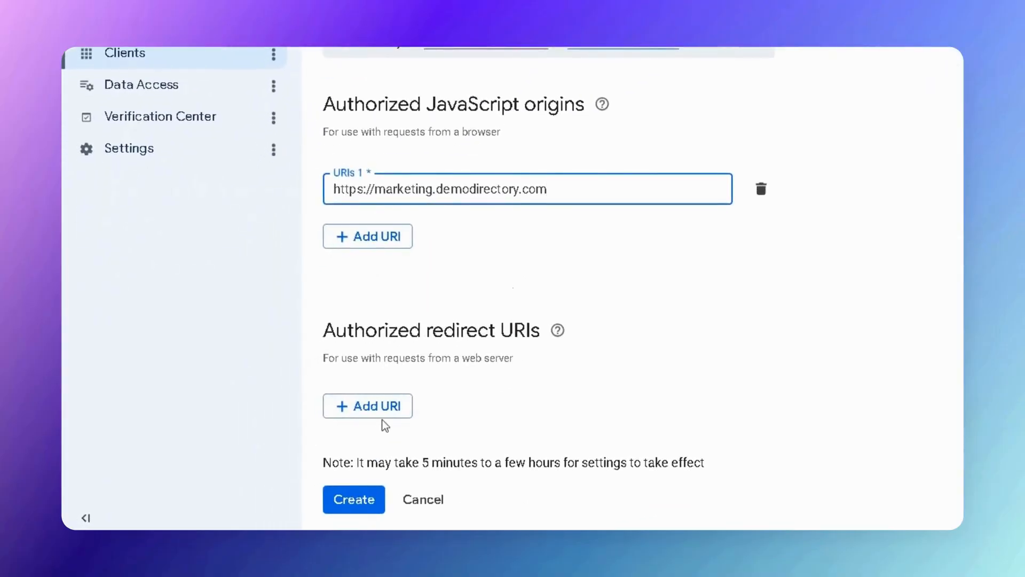
{"action": "left_click", "coordinate": [376, 408]}
{"action": "left_click_drag", "start_coordinate": [335, 330], "coordinate": [540, 332]}
{"action": "left_click", "coordinate": [446, 411]}
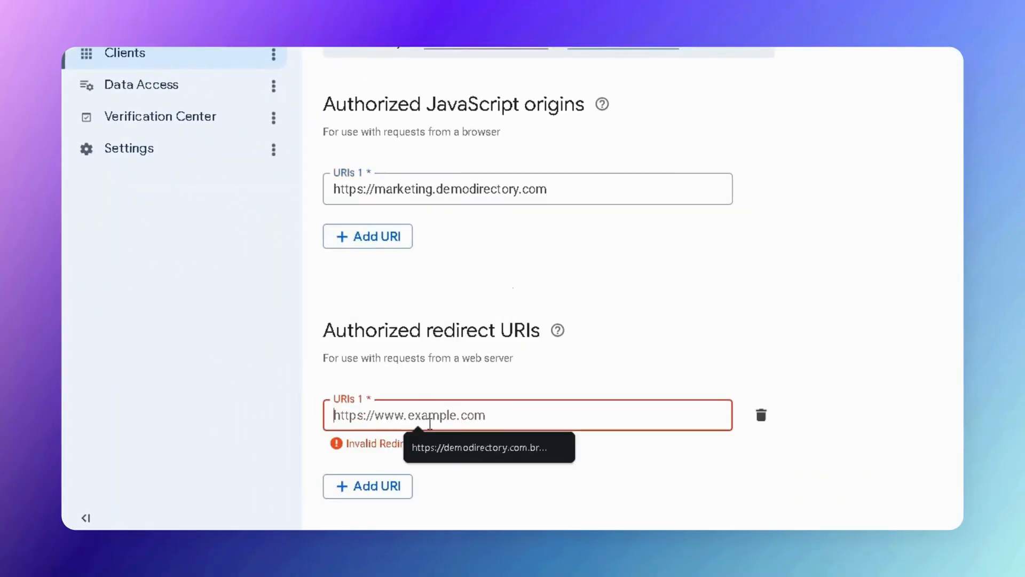
{"action": "type", "text": "https://marketing.demodirectory.com/"}
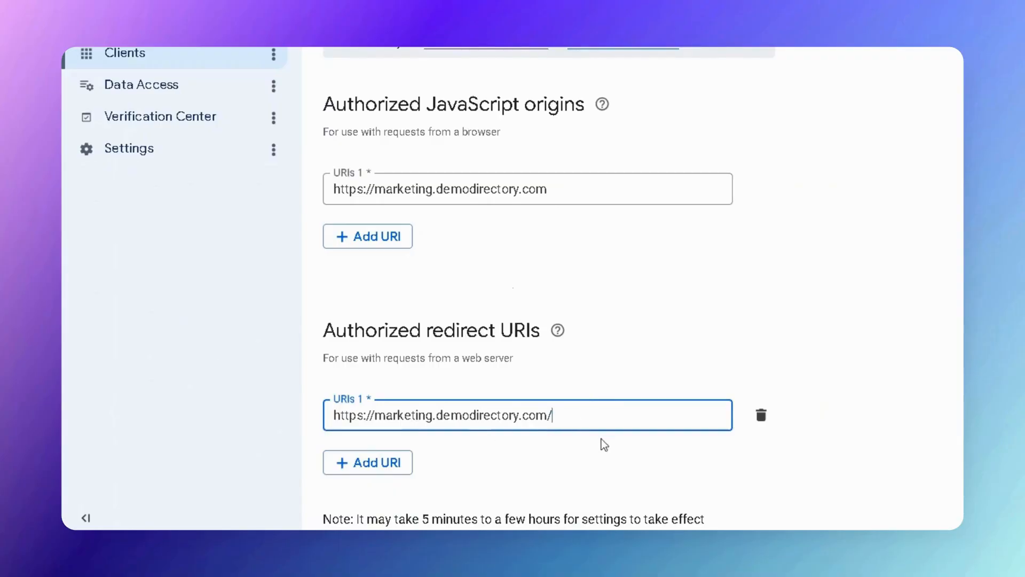
{"action": "type", "text": "sponsors/googleauth"}
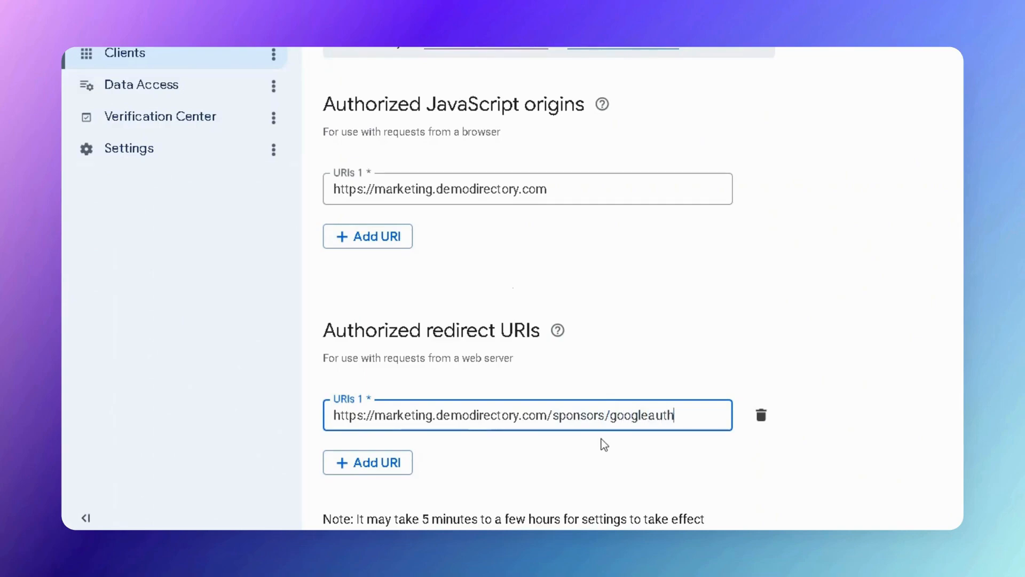
{"action": "key", "text": "BackSpace"}
{"action": "key", "text": "BackSpace"}
{"action": "key", "text": "BackSpace"}
{"action": "scroll", "coordinate": [455, 265], "scroll_direction": "down", "scroll_amount": 1}
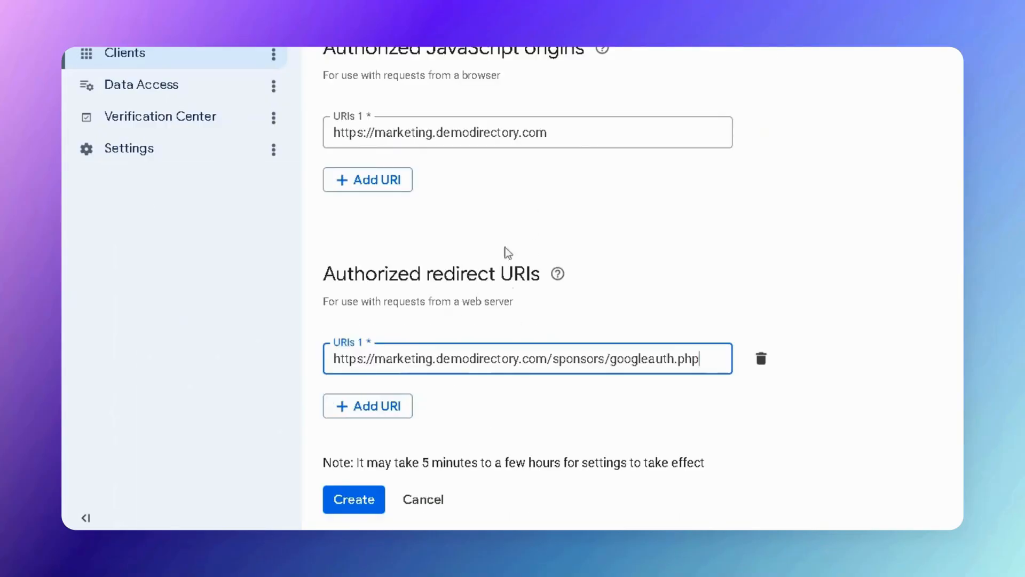
Create the Google Login client, copy its client ID, and open Site Manager settings.
{"action": "left_click", "coordinate": [358, 500]}
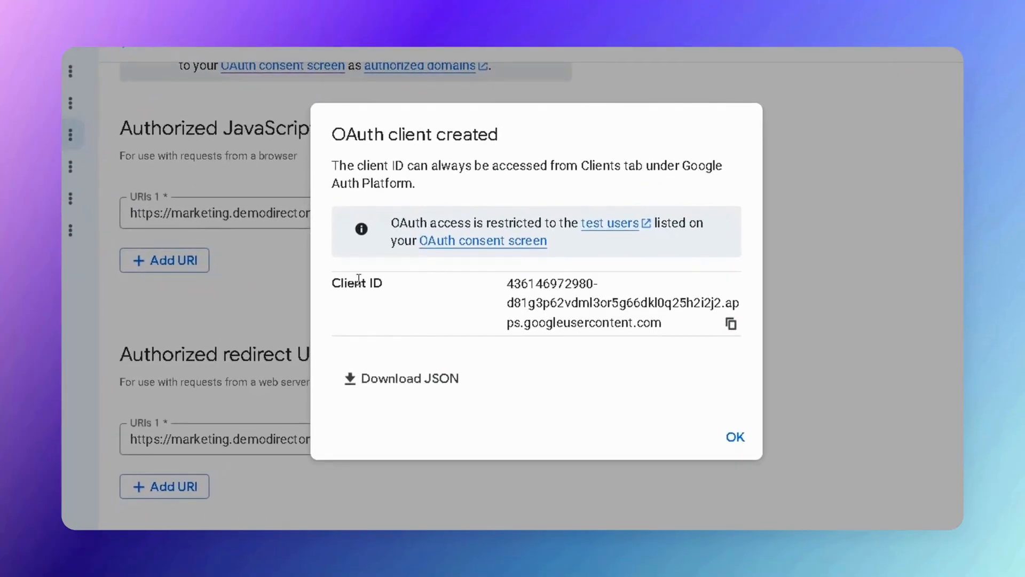
{"action": "left_click", "coordinate": [731, 326]}
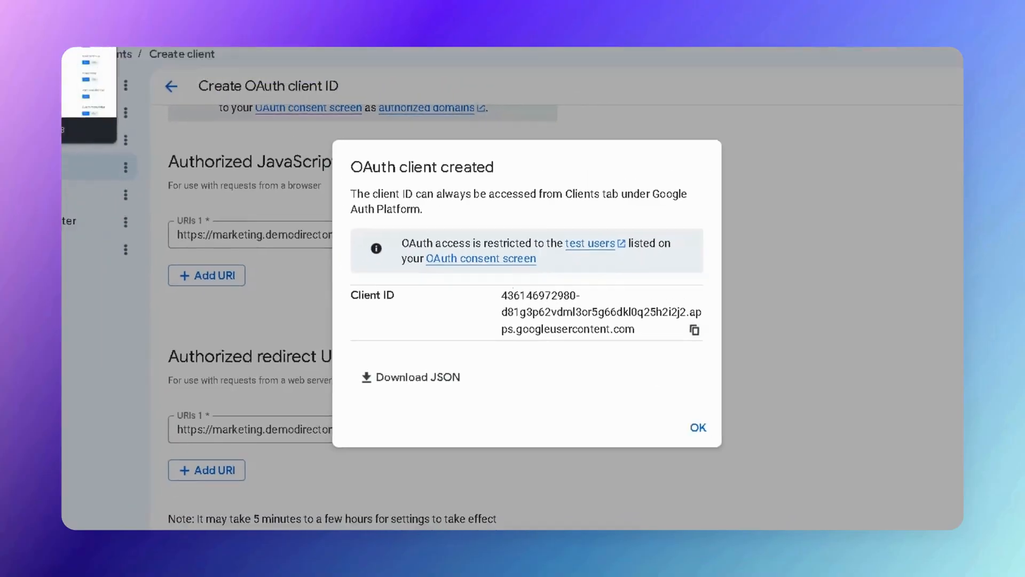
{"action": "left_click", "coordinate": [144, 53]}
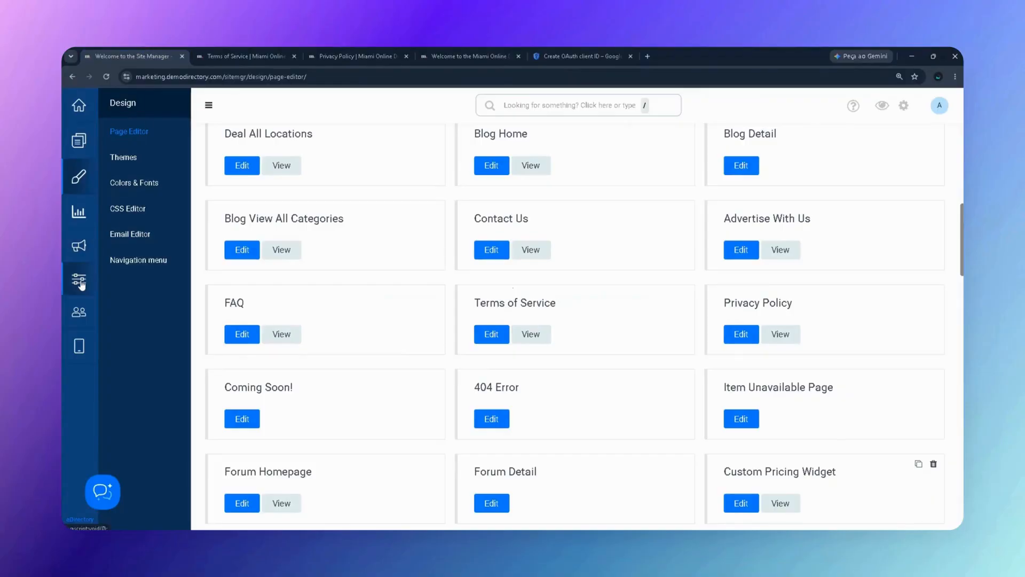
{"action": "left_click", "coordinate": [80, 282]}
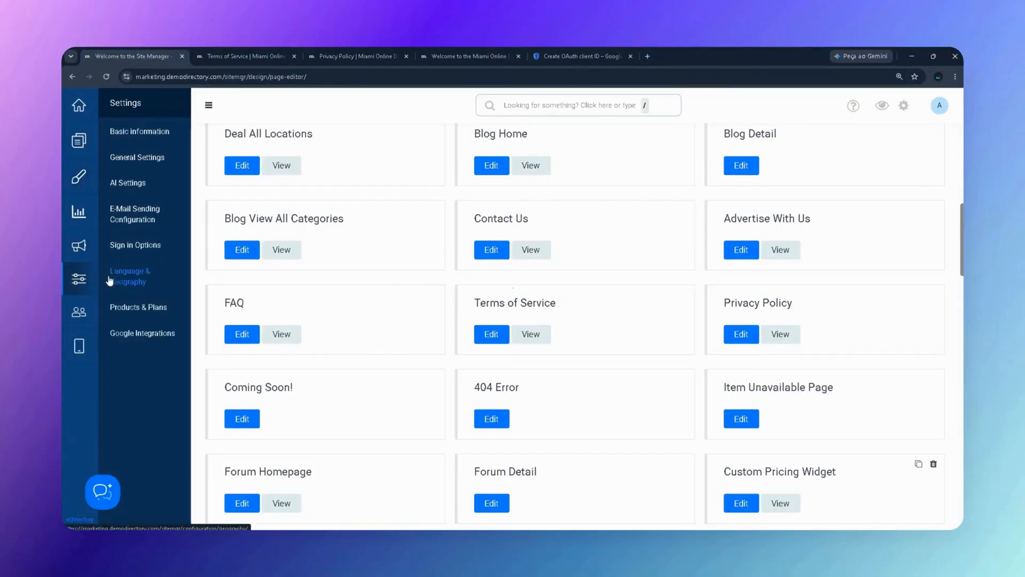
Paste the copied client ID into Google Client ID under Sign In Options.
{"action": "left_click", "coordinate": [135, 246]}
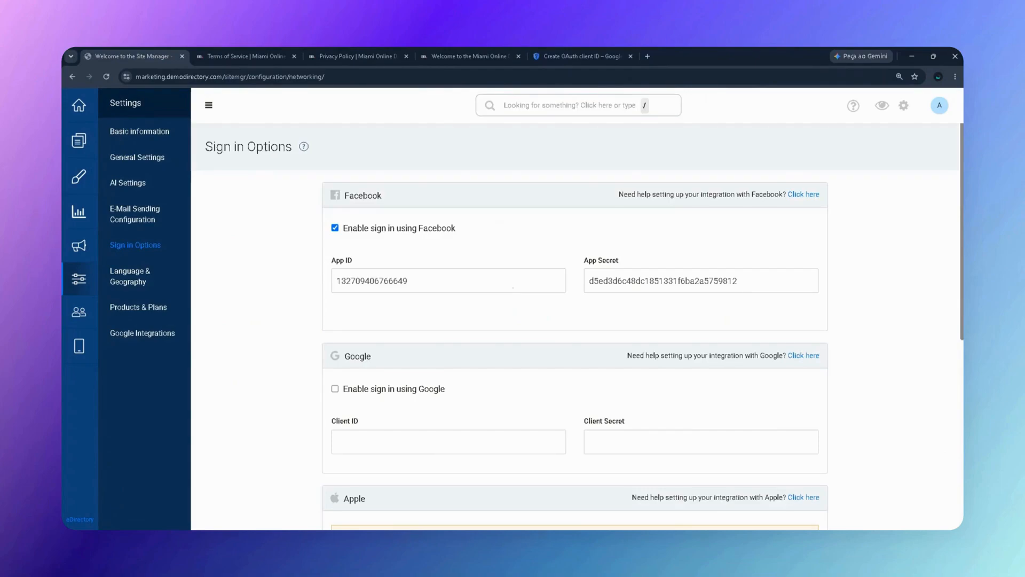
{"action": "scroll", "coordinate": [357, 410], "scroll_direction": "down", "scroll_amount": 2}
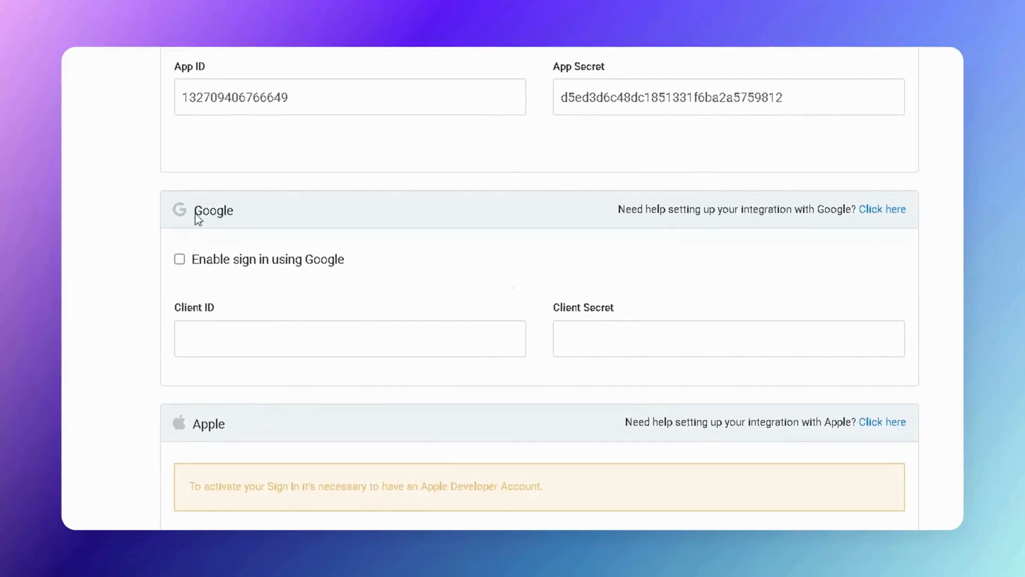
{"action": "left_click_drag", "start_coordinate": [195, 212], "coordinate": [243, 216]}
{"action": "left_click", "coordinate": [191, 340]}
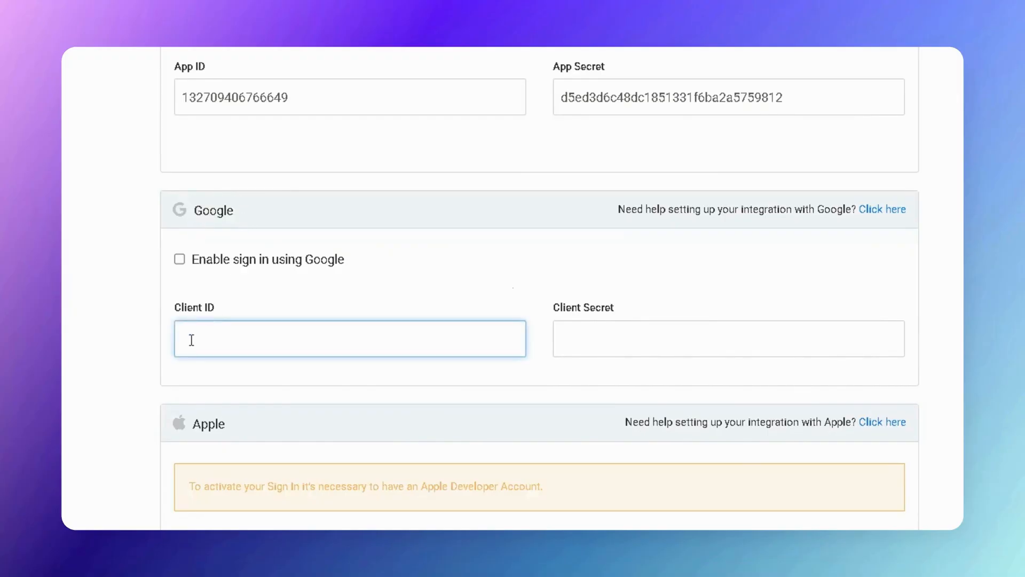
{"action": "key", "text": "ctrl+v"}
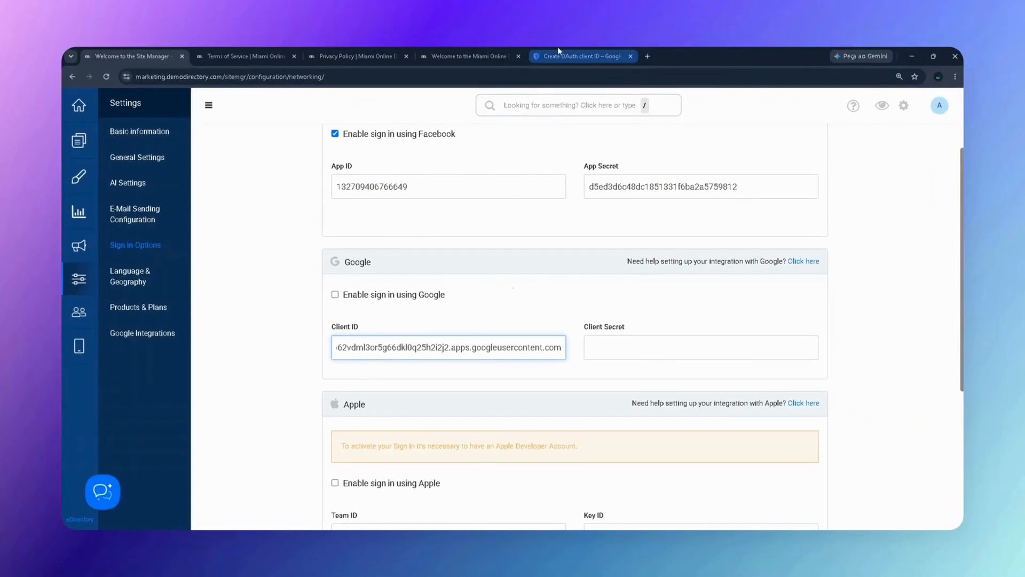
Copy the client secret from the Google Login client's details in Google Cloud.
{"action": "left_click", "coordinate": [577, 57]}
{"action": "left_click", "coordinate": [645, 420]}
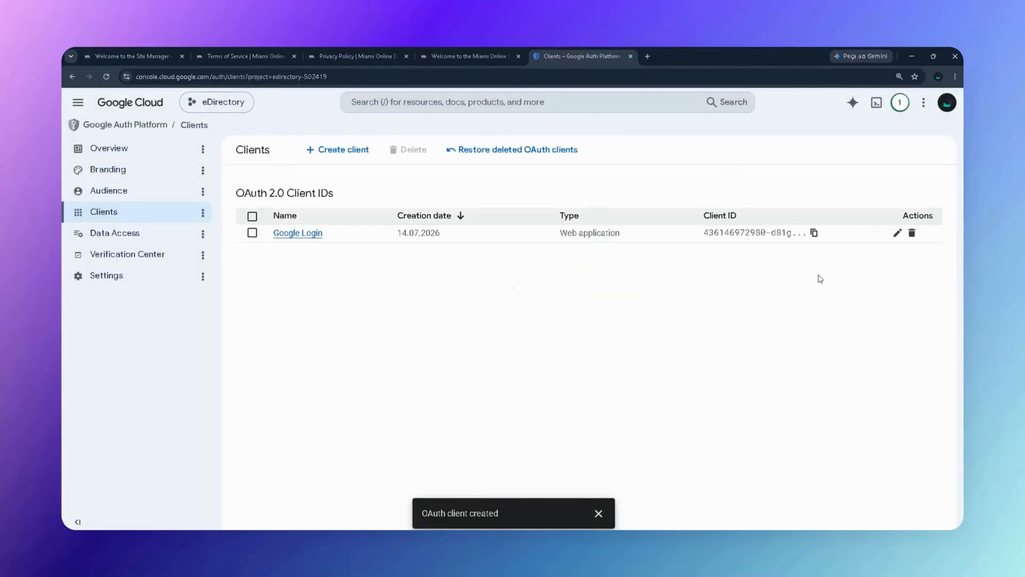
{"action": "left_click", "coordinate": [297, 233]}
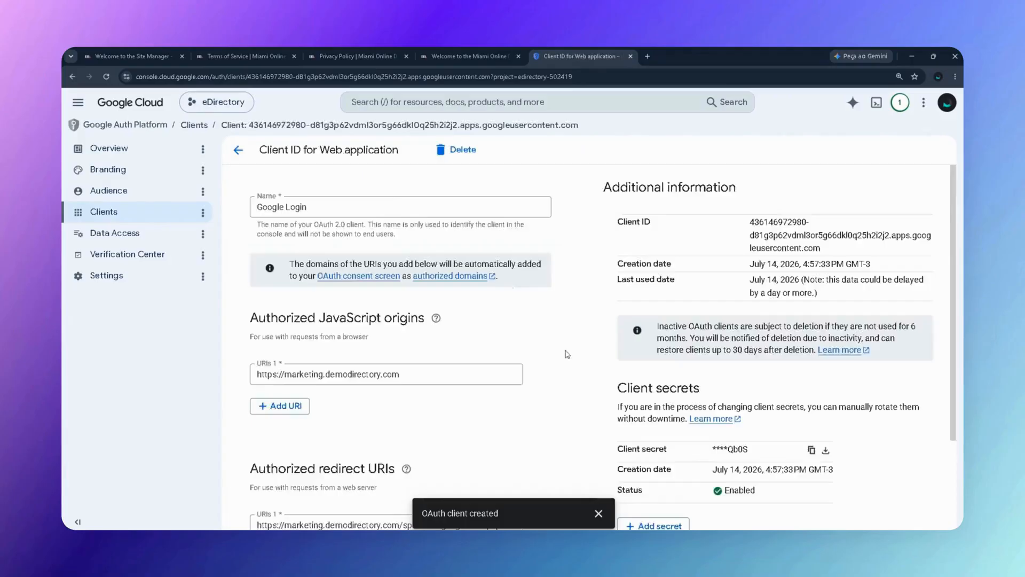
{"action": "scroll", "coordinate": [636, 342], "scroll_direction": "down", "scroll_amount": 2}
{"action": "scroll", "coordinate": [630, 361], "scroll_direction": "up", "scroll_amount": 2}
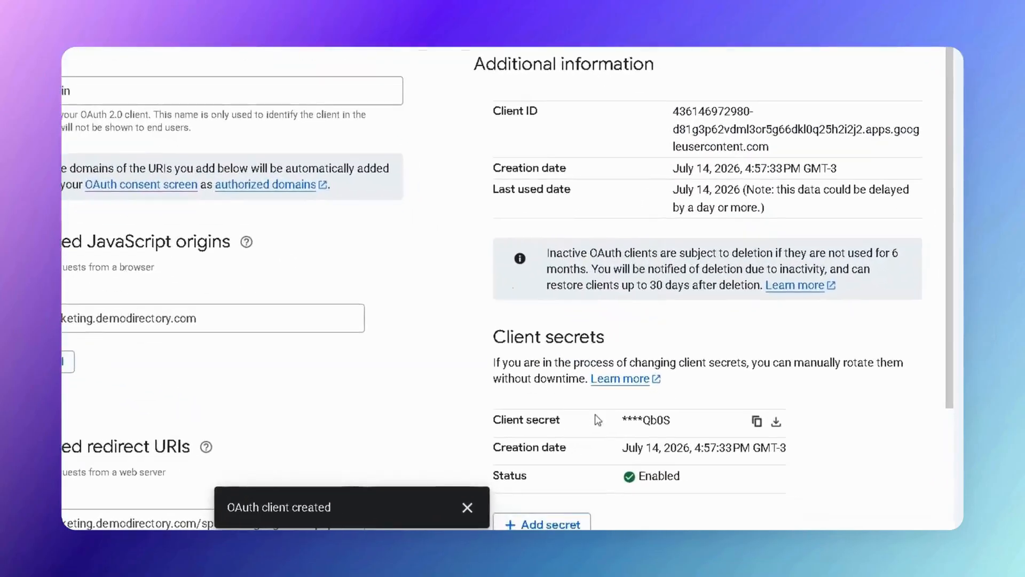
{"action": "left_click_drag", "start_coordinate": [618, 450], "coordinate": [634, 450]}
{"action": "left_click_drag", "start_coordinate": [472, 409], "coordinate": [529, 411]}
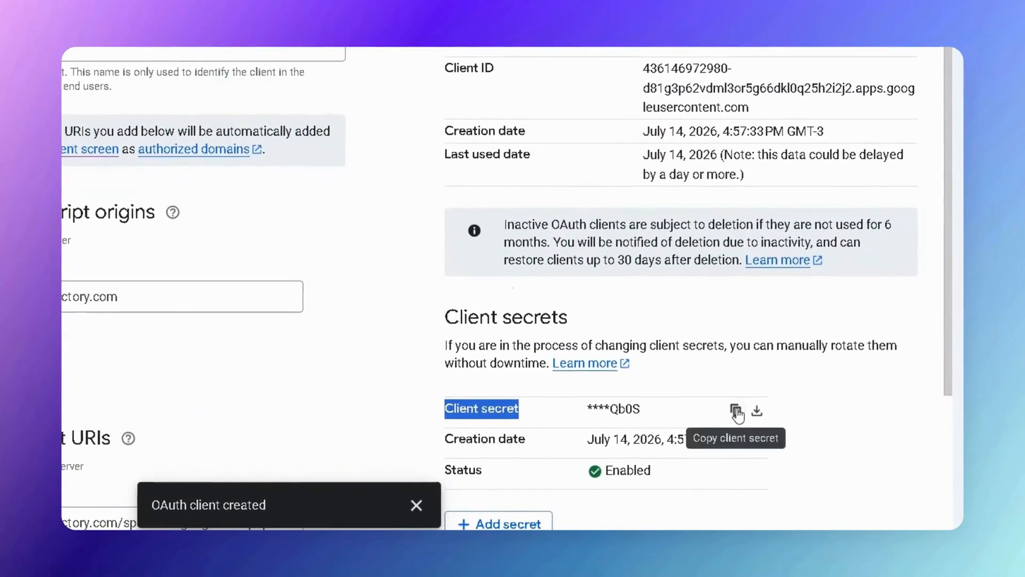
{"action": "left_click", "coordinate": [736, 411]}
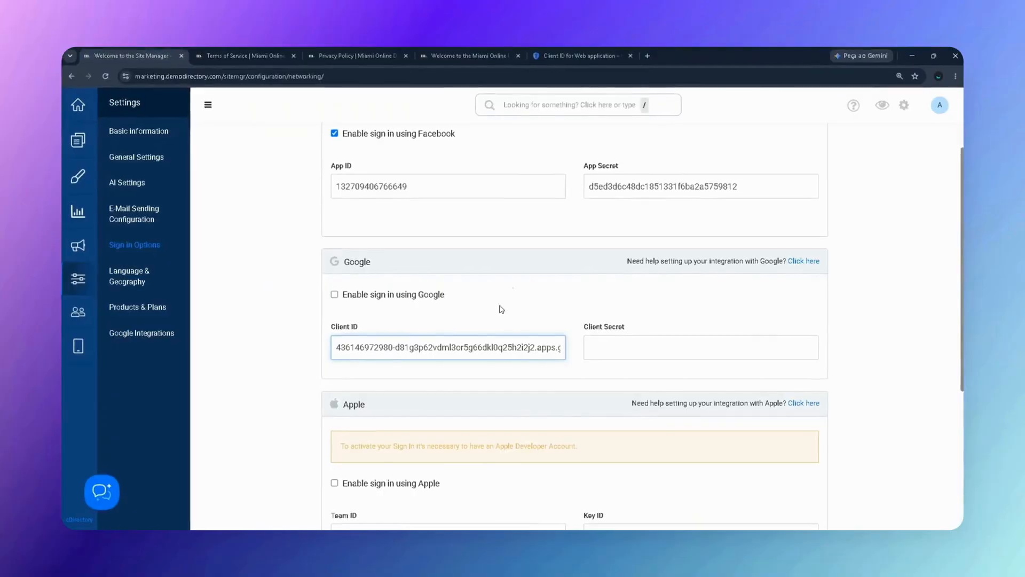
Paste the client secret, enable Google sign-in, save changes, and view the live Miami site.
{"action": "left_click", "coordinate": [595, 348]}
{"action": "key", "text": "ctrl+v"}
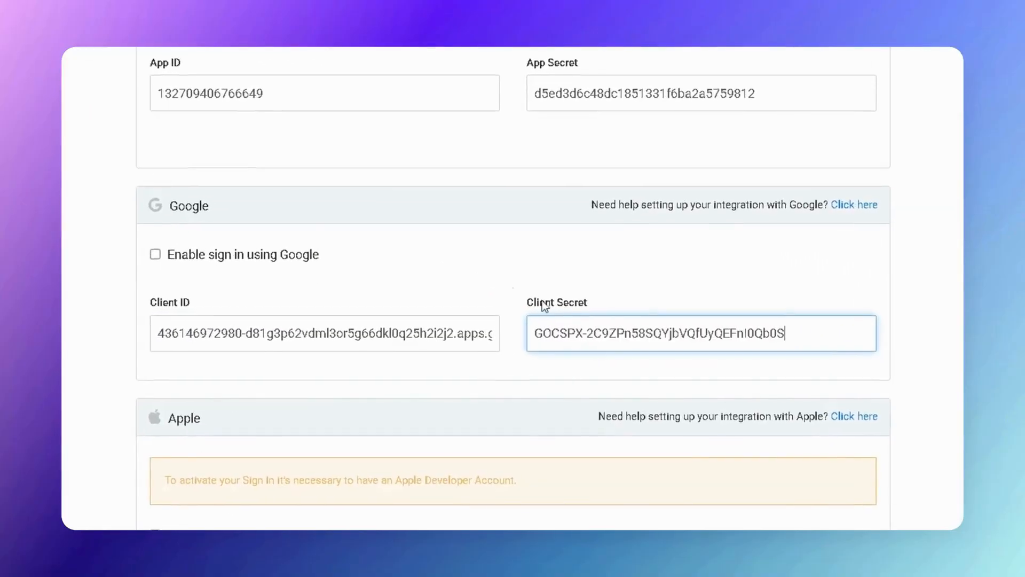
{"action": "left_click", "coordinate": [154, 253]}
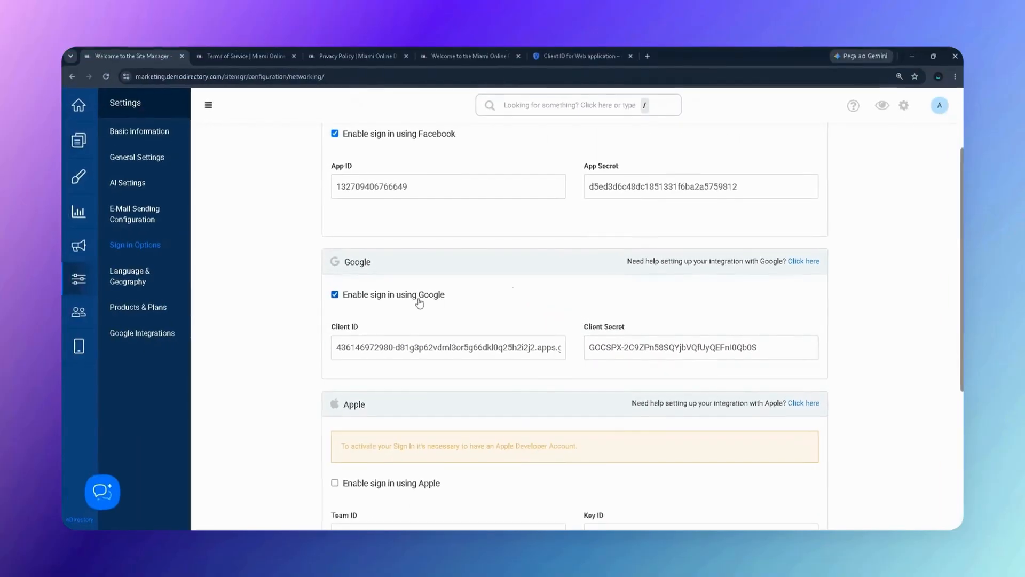
{"action": "scroll", "coordinate": [449, 305], "scroll_direction": "down", "scroll_amount": 5}
{"action": "left_click", "coordinate": [786, 467]}
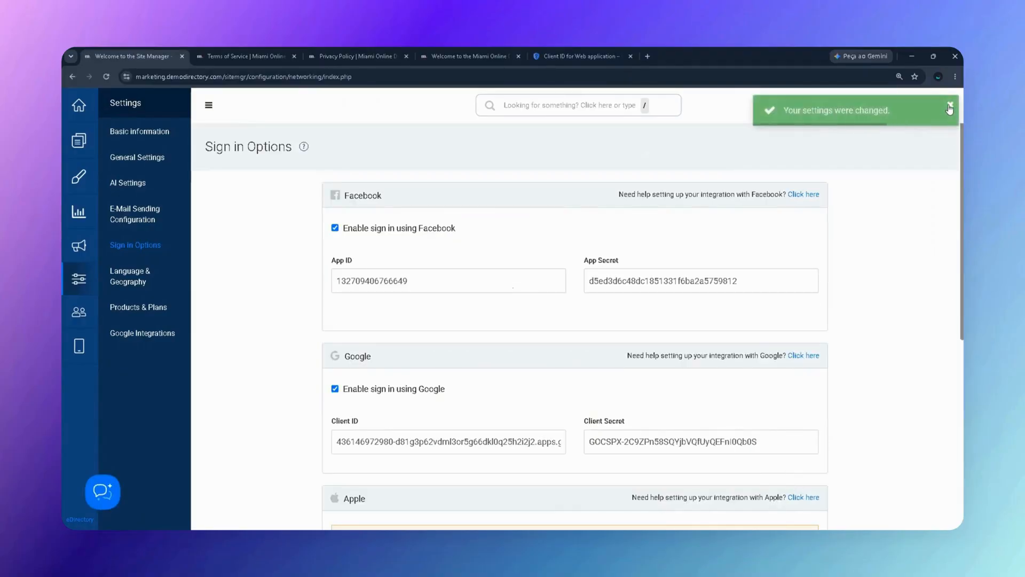
{"action": "left_click", "coordinate": [946, 107]}
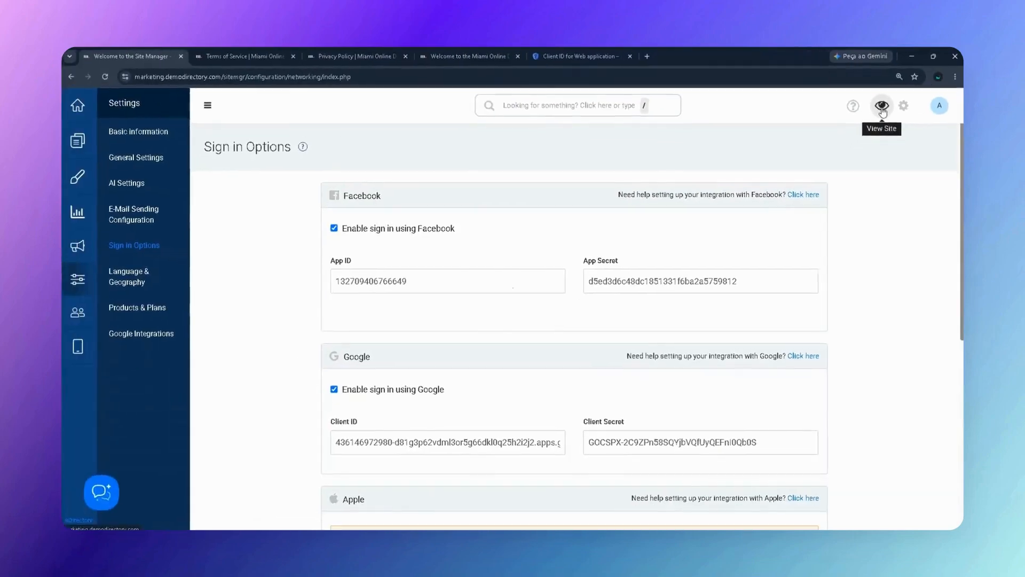
{"action": "left_click", "coordinate": [882, 109]}
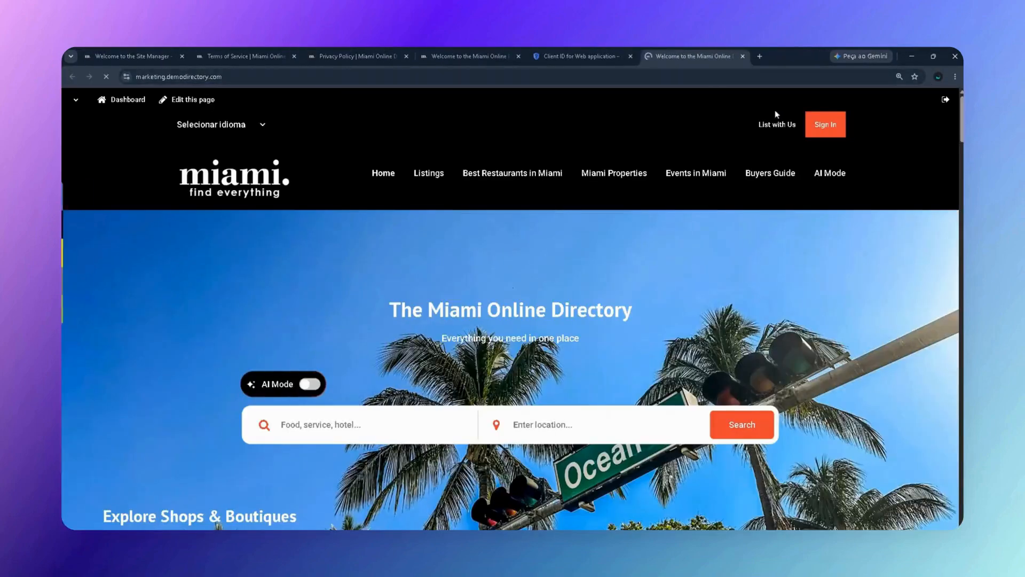
Sign in to the Miami Online Directory with Log in with Google, choosing the account and approving consent.
{"action": "left_click", "coordinate": [834, 131]}
{"action": "left_click", "coordinate": [514, 231]}
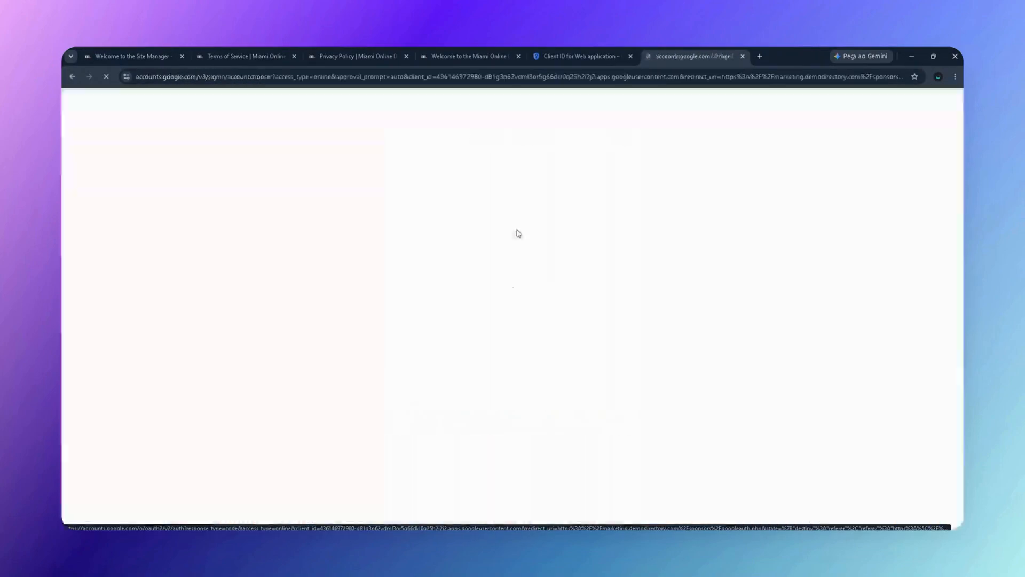
{"action": "left_click", "coordinate": [585, 286]}
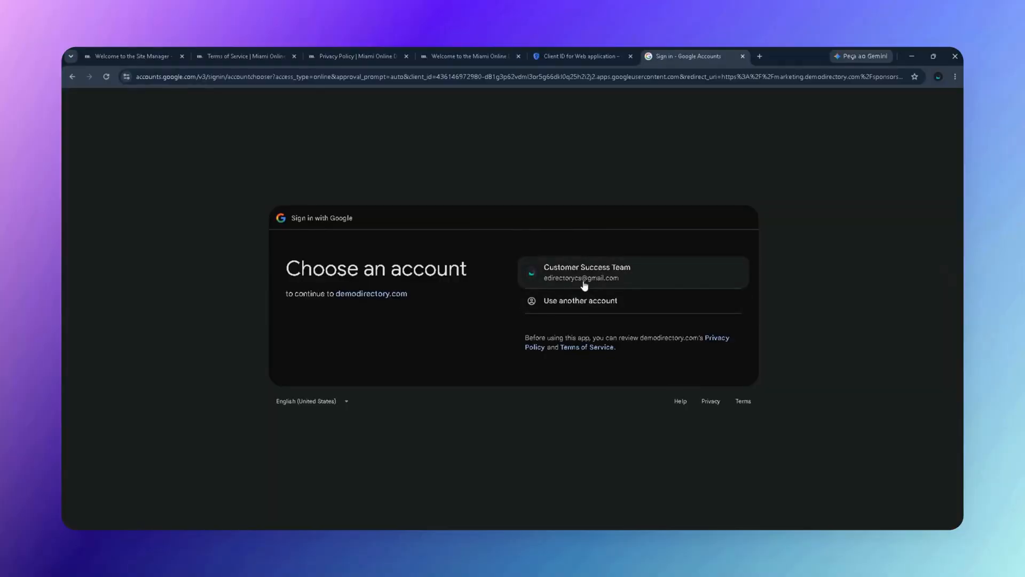
{"action": "mouse_move", "coordinate": [537, 515]}
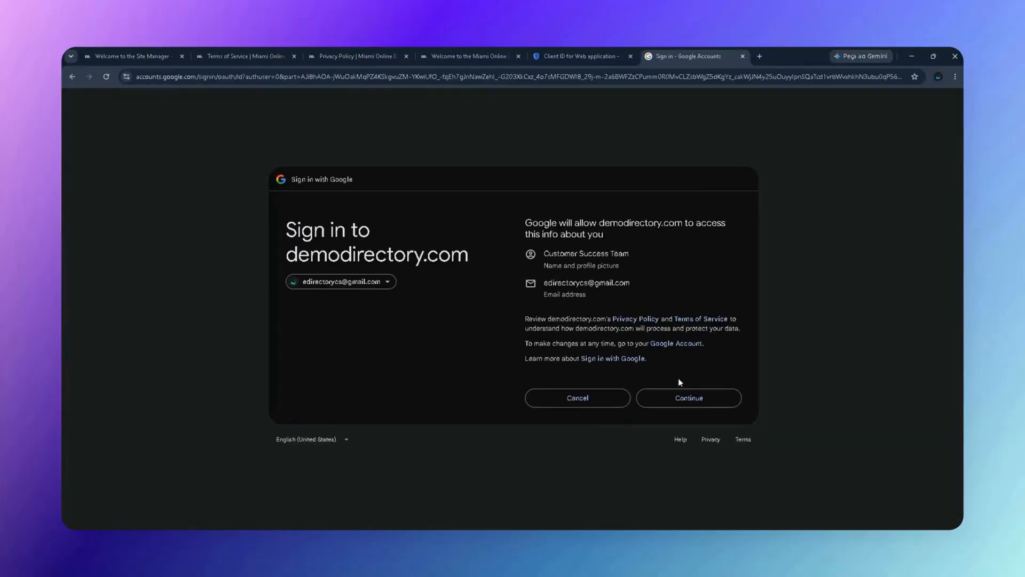
{"action": "left_click", "coordinate": [699, 398]}
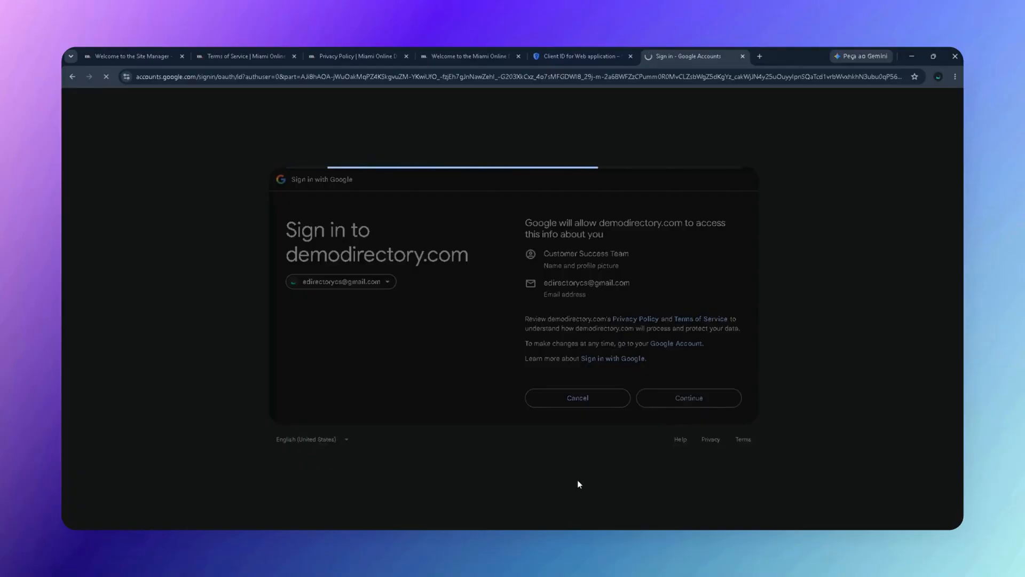